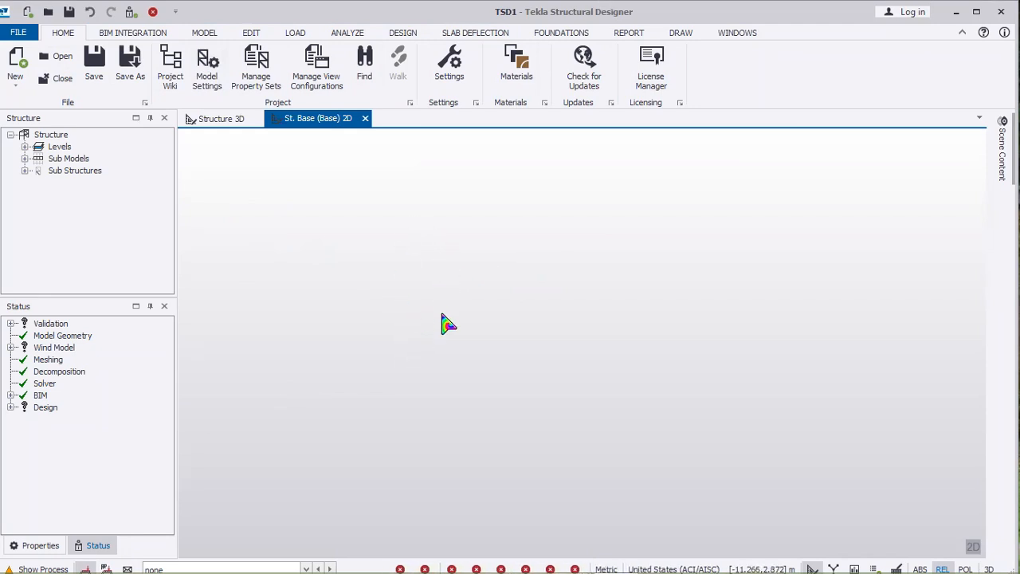
Step: Examine the commands available for BIM integration, modelling, editing, loading, analysis, design, slab deflection, foundations, reports and drawings
left_click(145, 35)
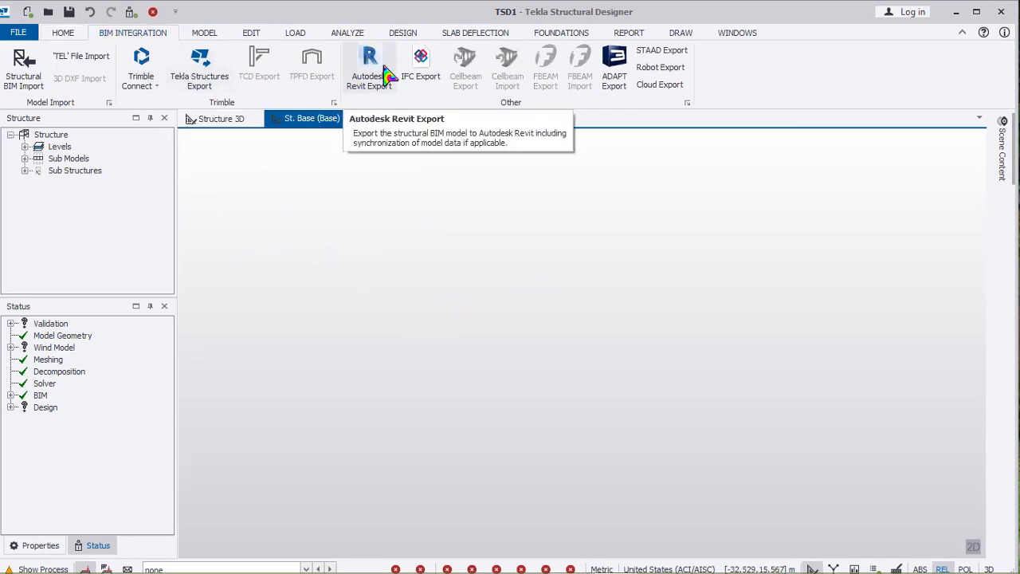
left_click(204, 33)
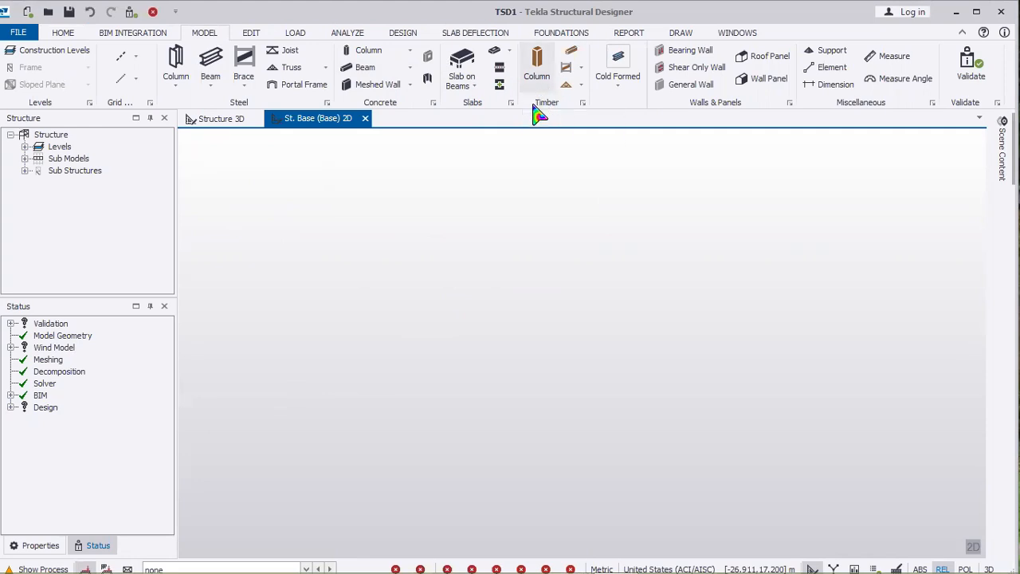
left_click(249, 34)
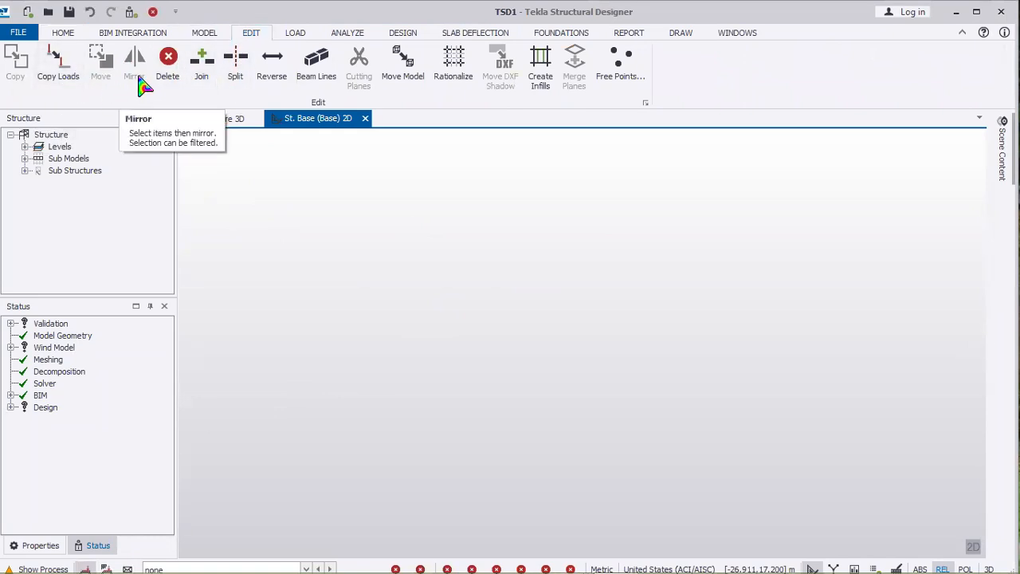
left_click(295, 34)
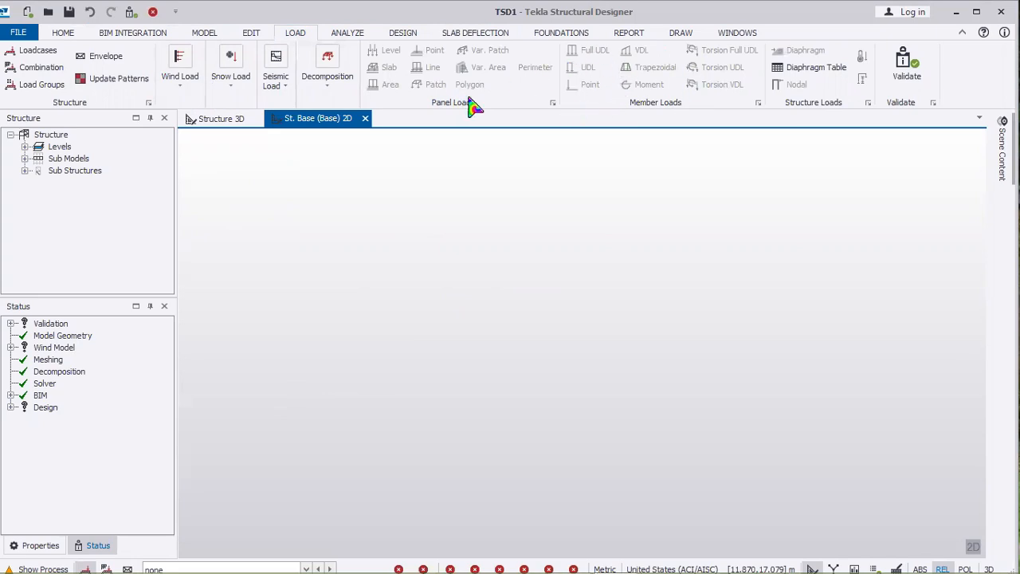
left_click(353, 36)
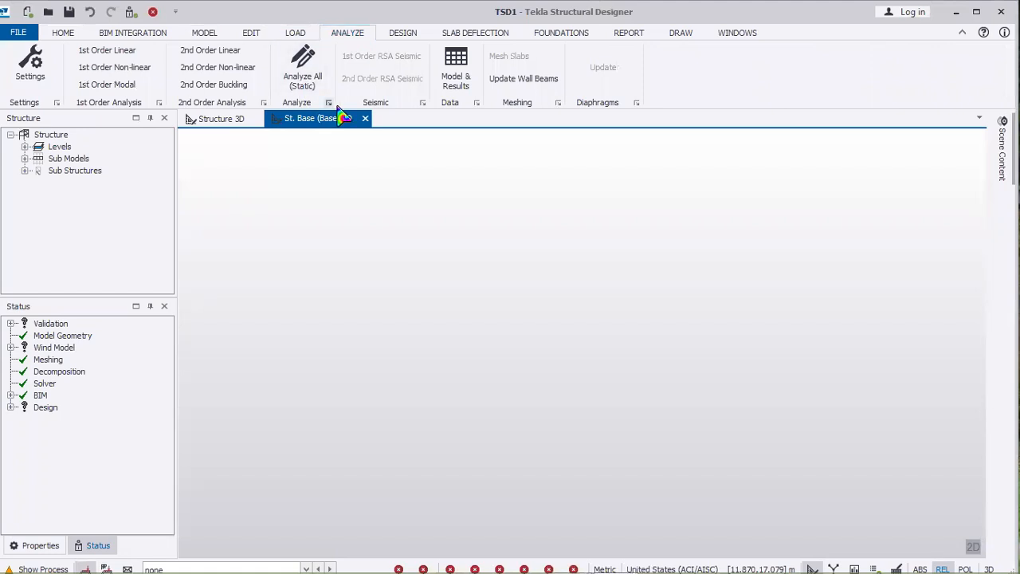
left_click(407, 35)
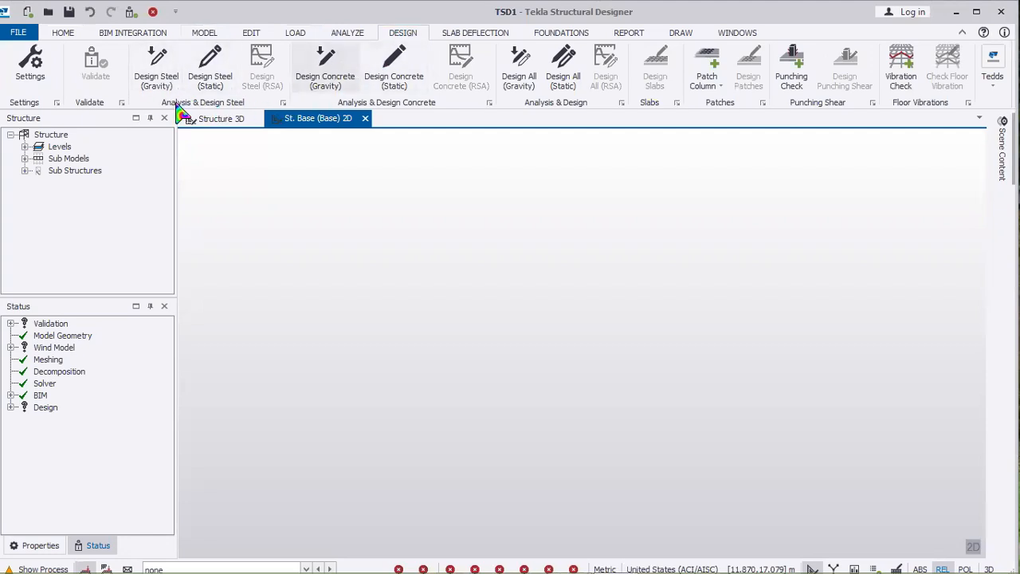
left_click(347, 33)
left_click(402, 32)
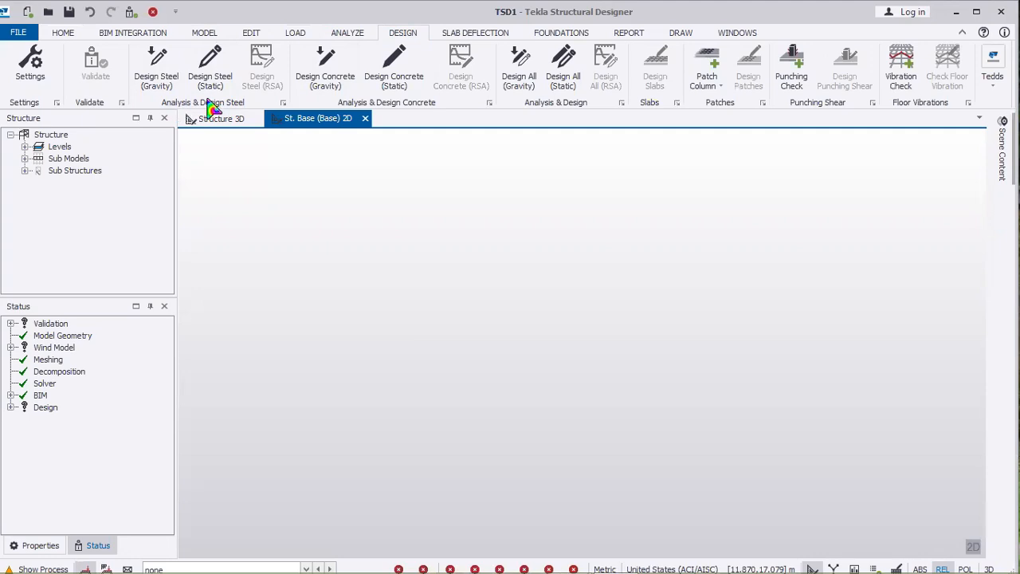
left_click(501, 35)
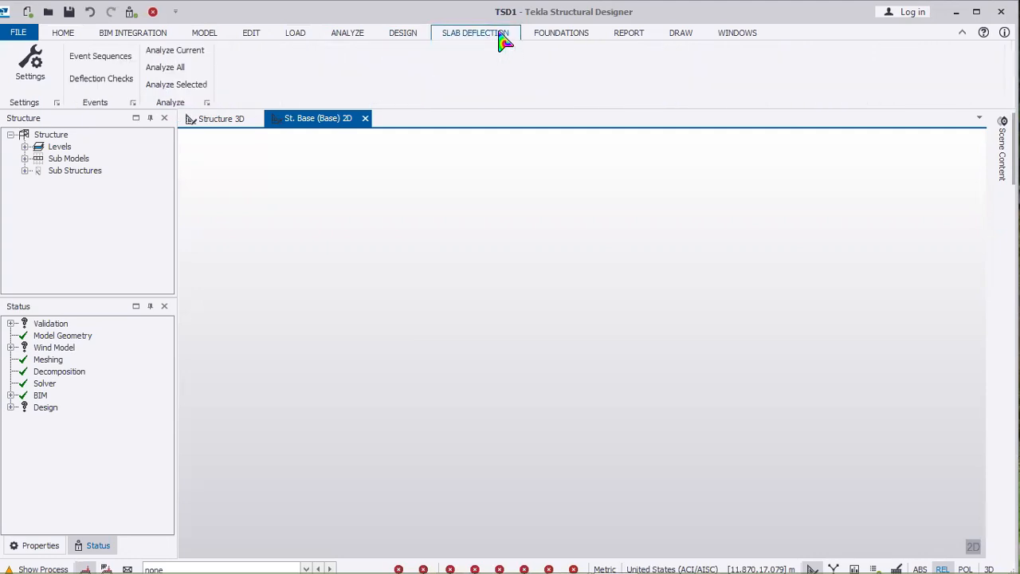
left_click(551, 36)
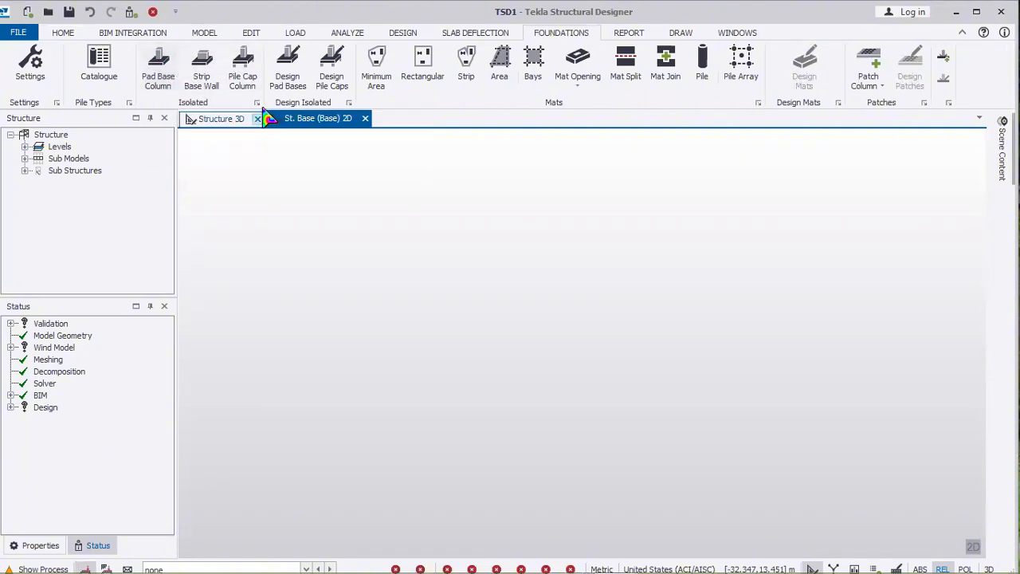
left_click(637, 37)
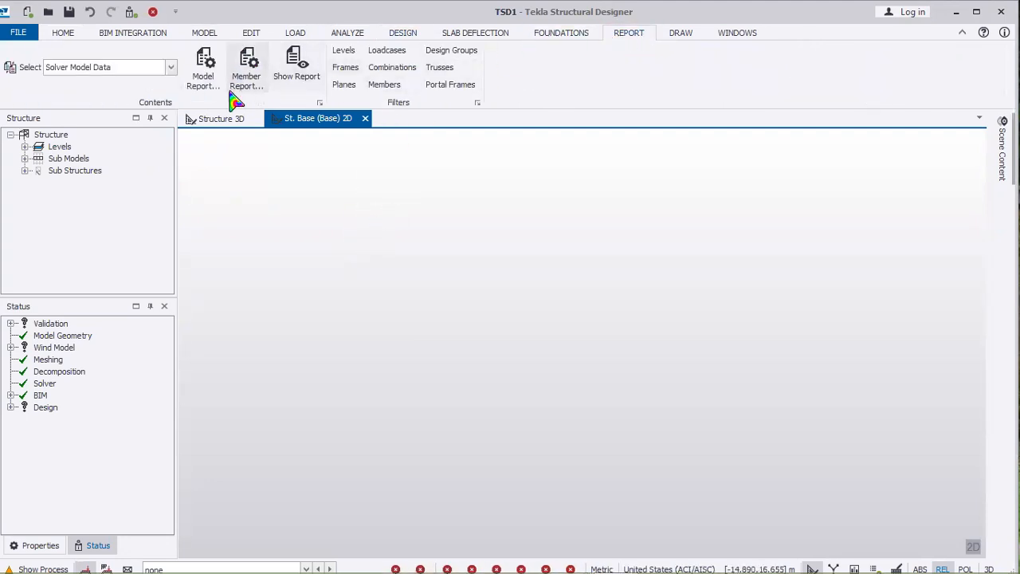
left_click(682, 36)
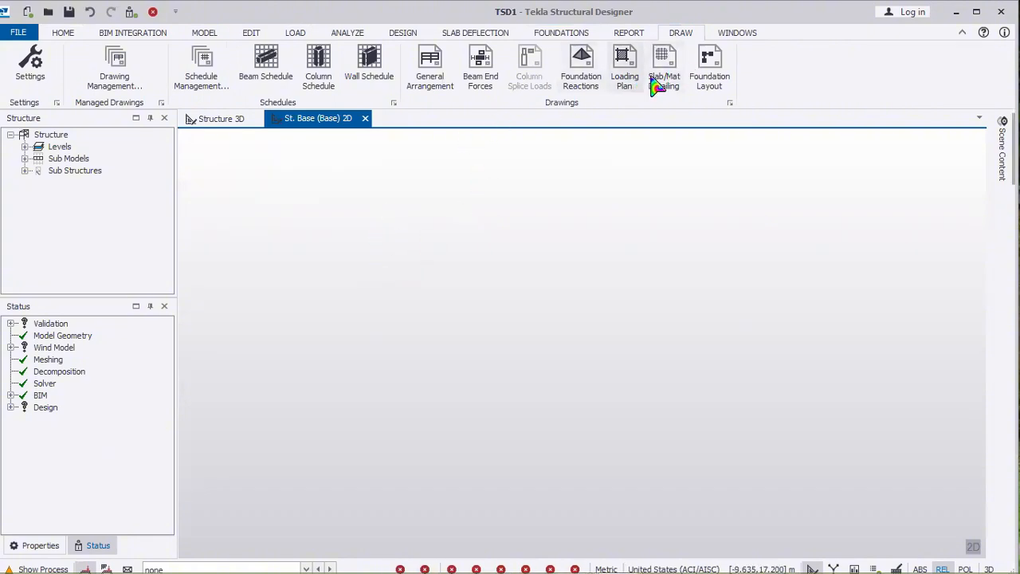
left_click(63, 33)
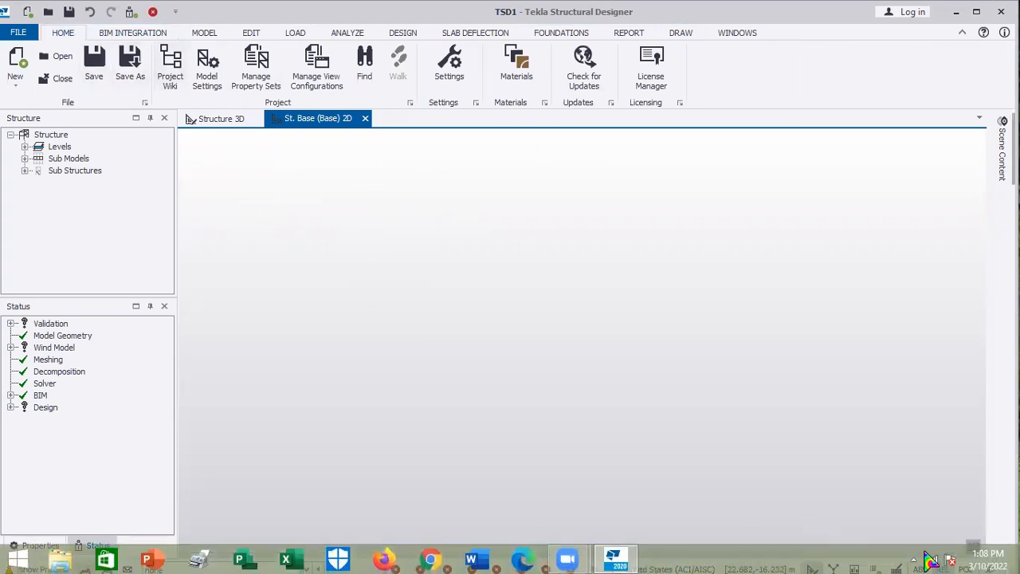
Step: Raise the computer's speaker volume to 75
left_click(918, 558)
left_click(879, 484)
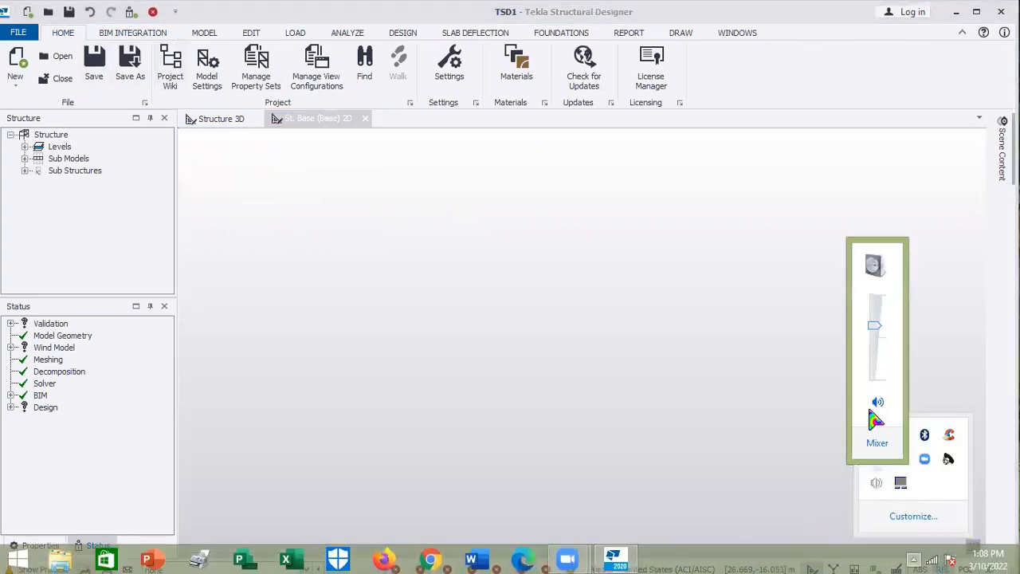
left_click_drag(877, 333, 877, 323)
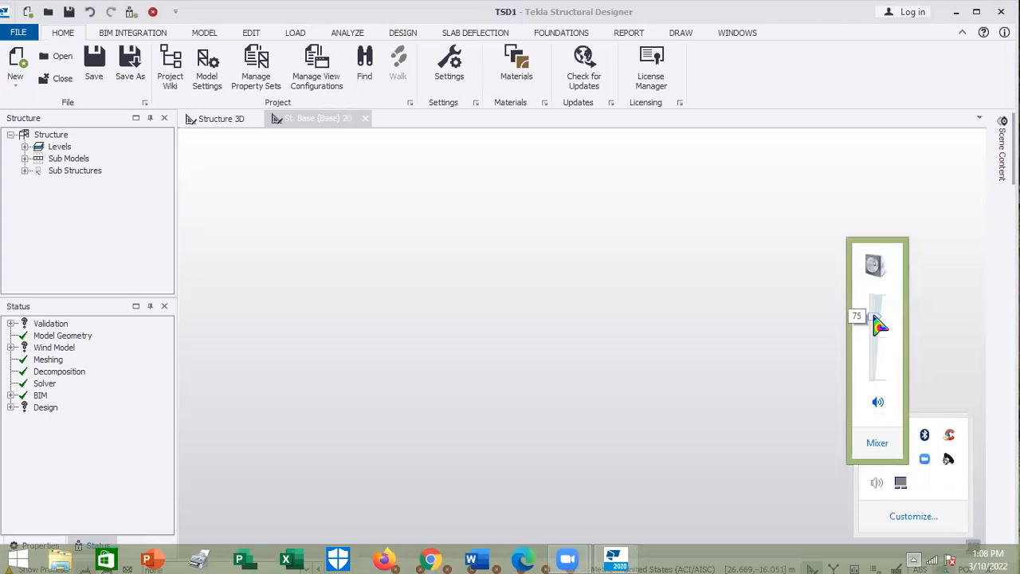
left_click(948, 306)
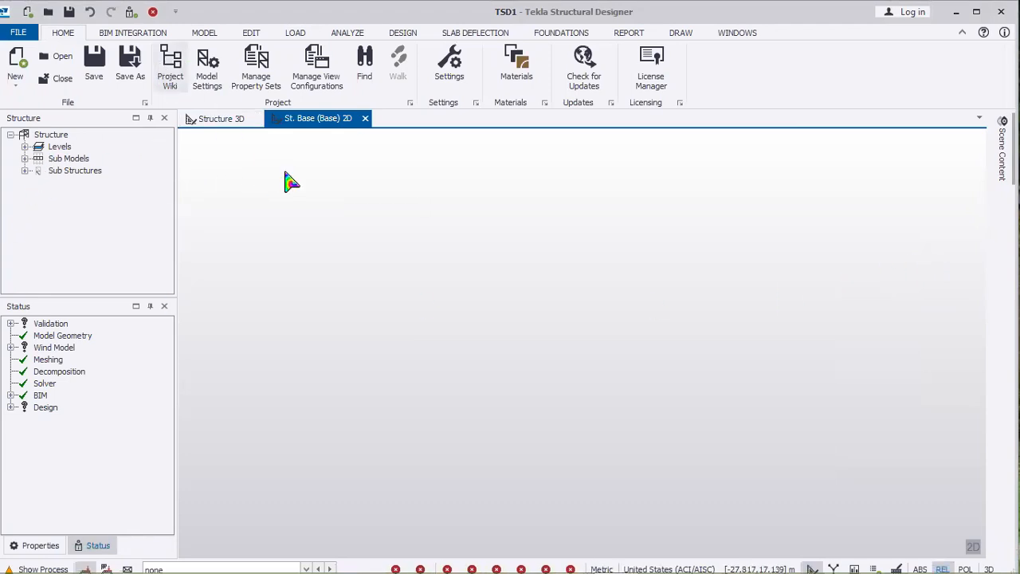
Step: In the model settings' design codes, choose the 2016 edition of ASCE7 for General Loading
left_click(206, 80)
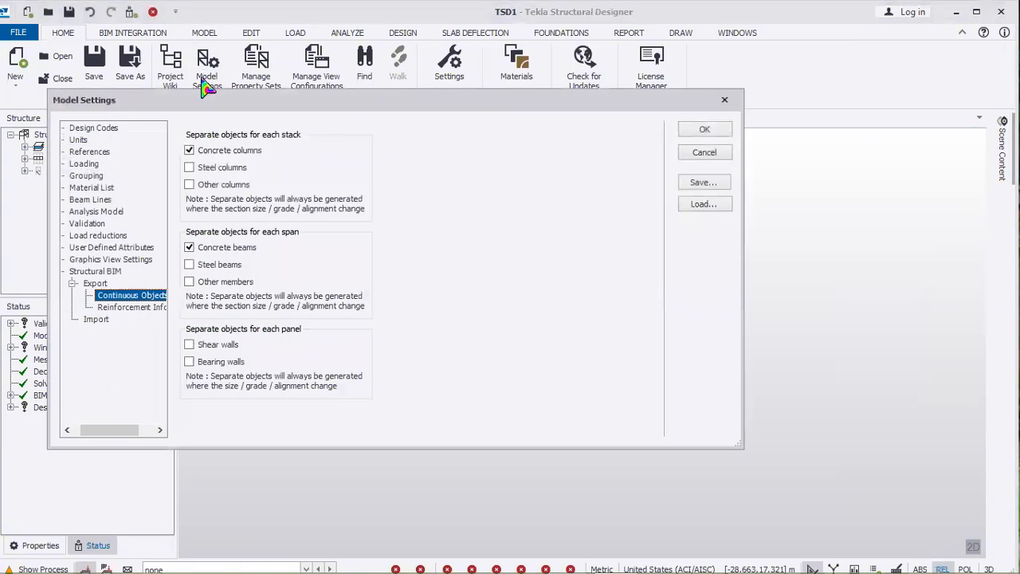
left_click(94, 128)
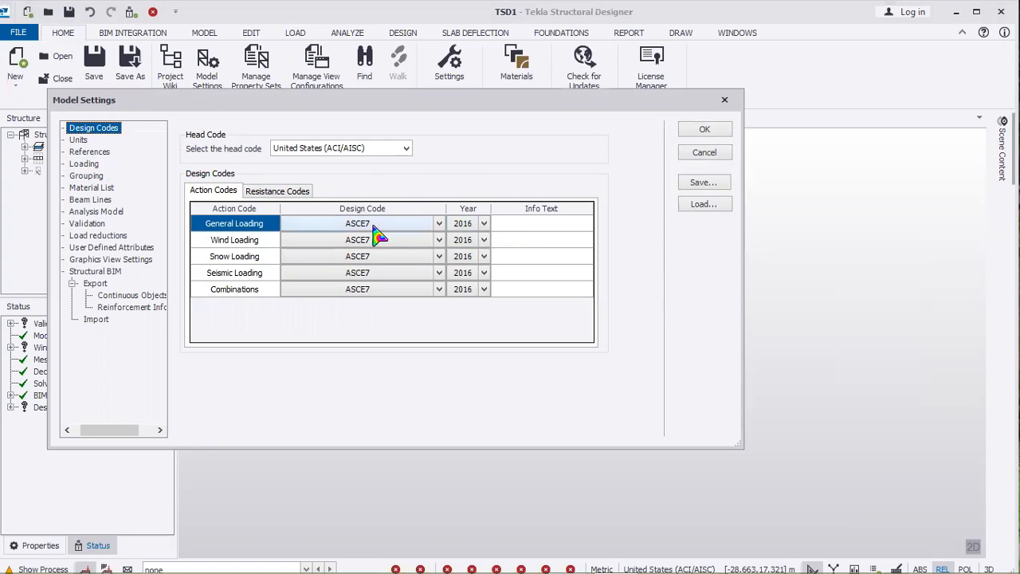
left_click(254, 234)
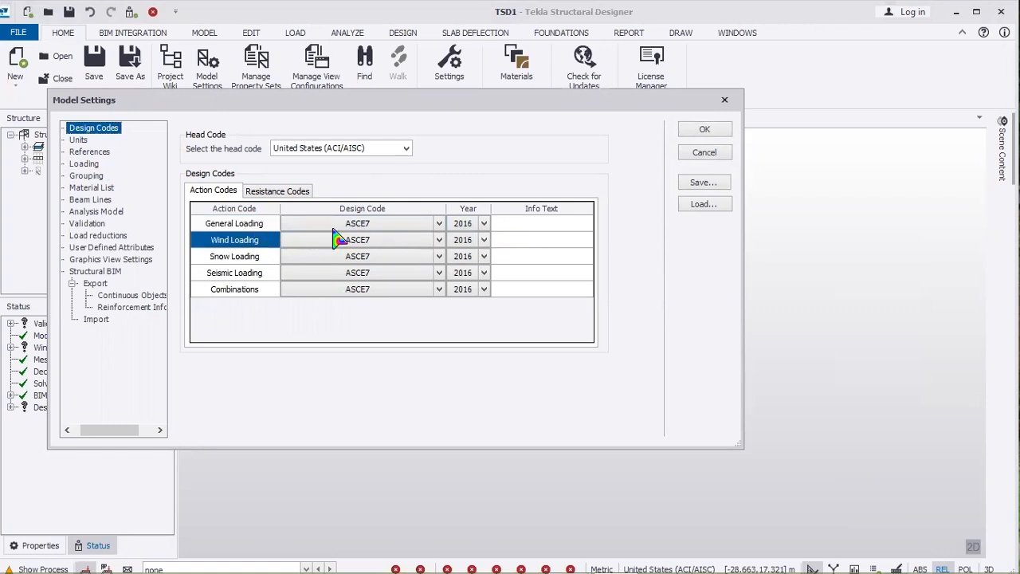
left_click(374, 224)
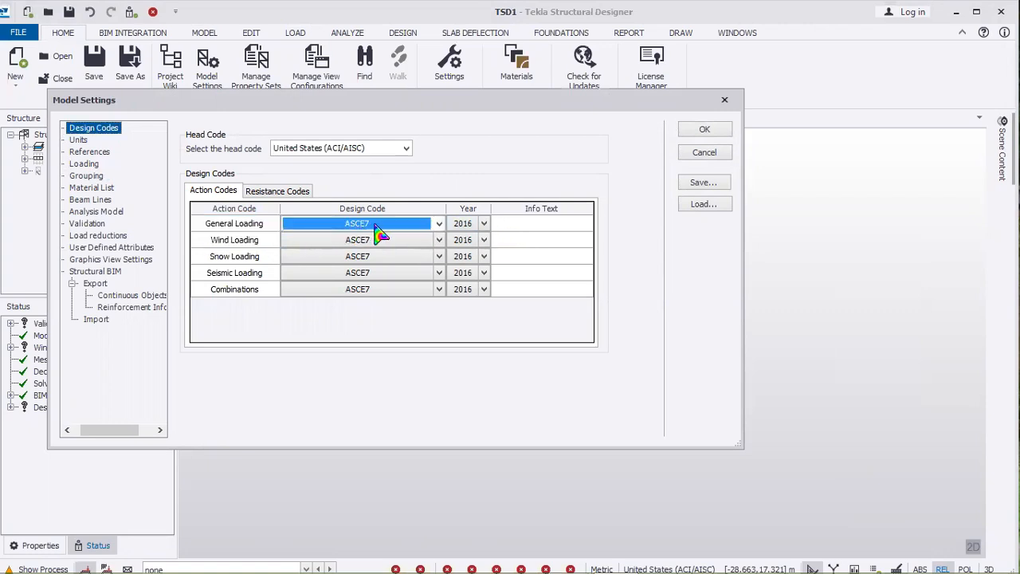
left_click(484, 224)
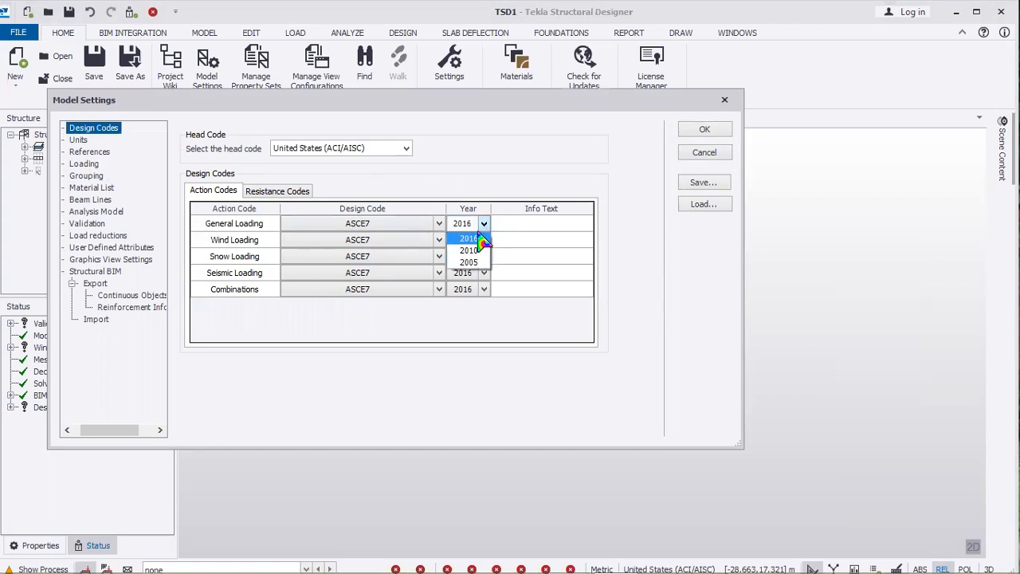
left_click(467, 237)
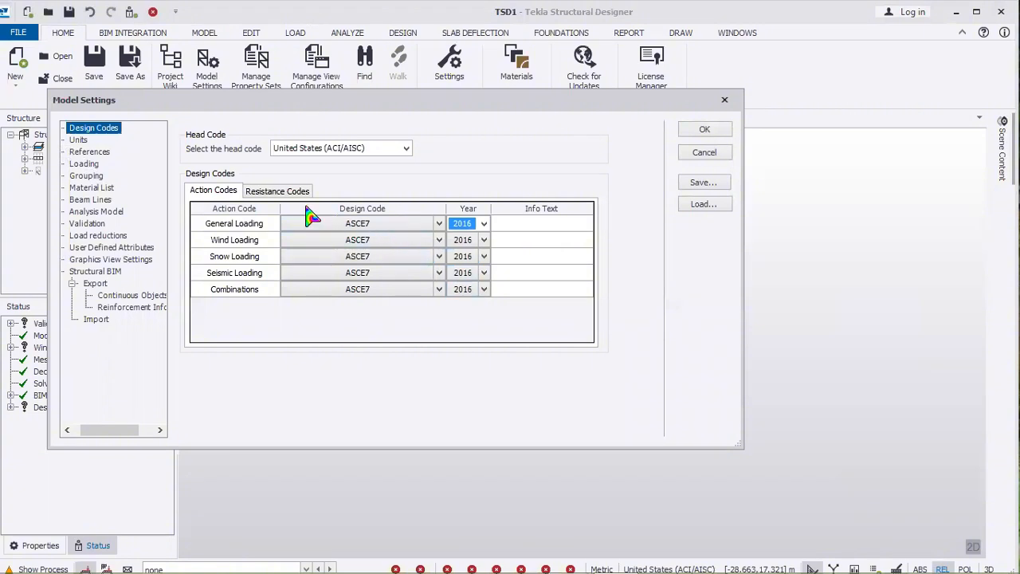
Step: Examine the resistance codes, checking the design code and year options offered for Concrete Design
left_click(275, 192)
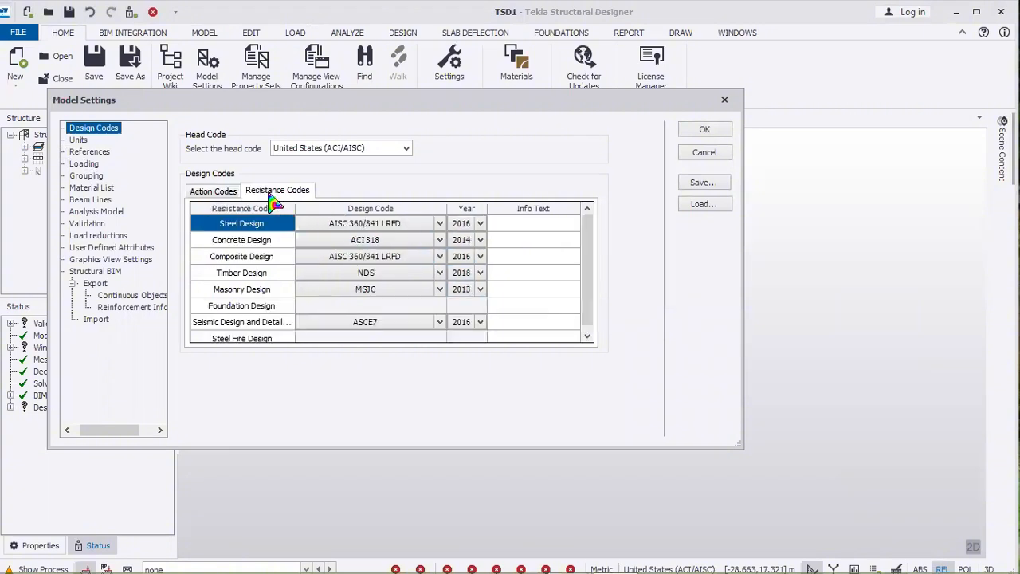
left_click(243, 243)
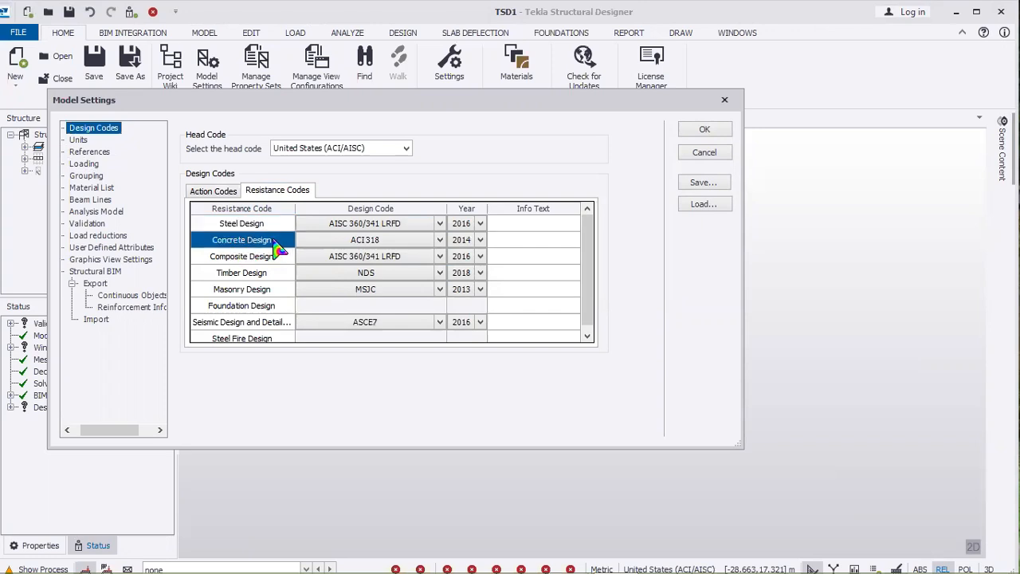
left_click(373, 243)
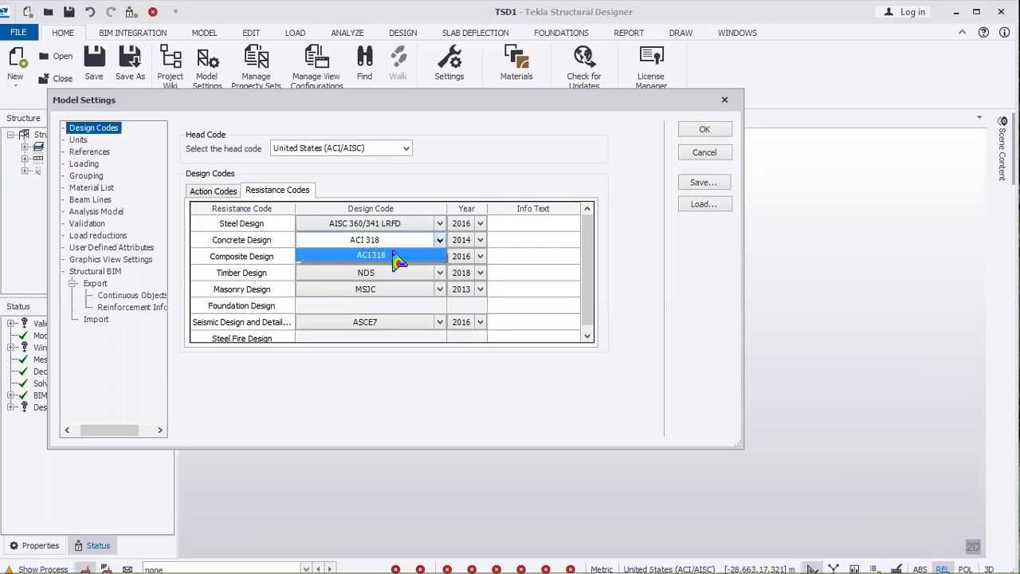
left_click(466, 241)
left_click(480, 241)
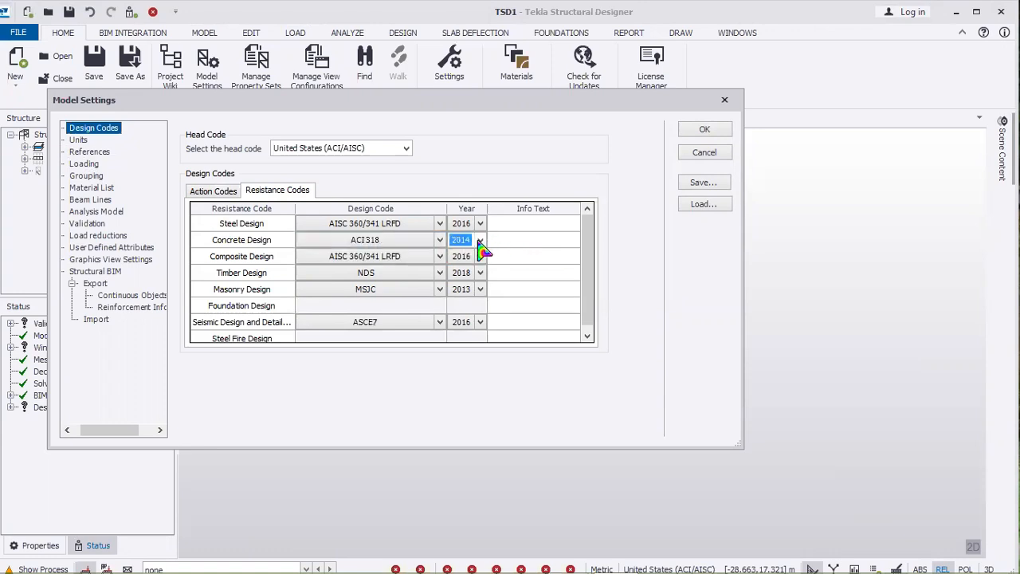
left_click(479, 241)
Step: Set the Dimension quantity's unit to m and the unit system to Metric, and accept the model settings
left_click(79, 140)
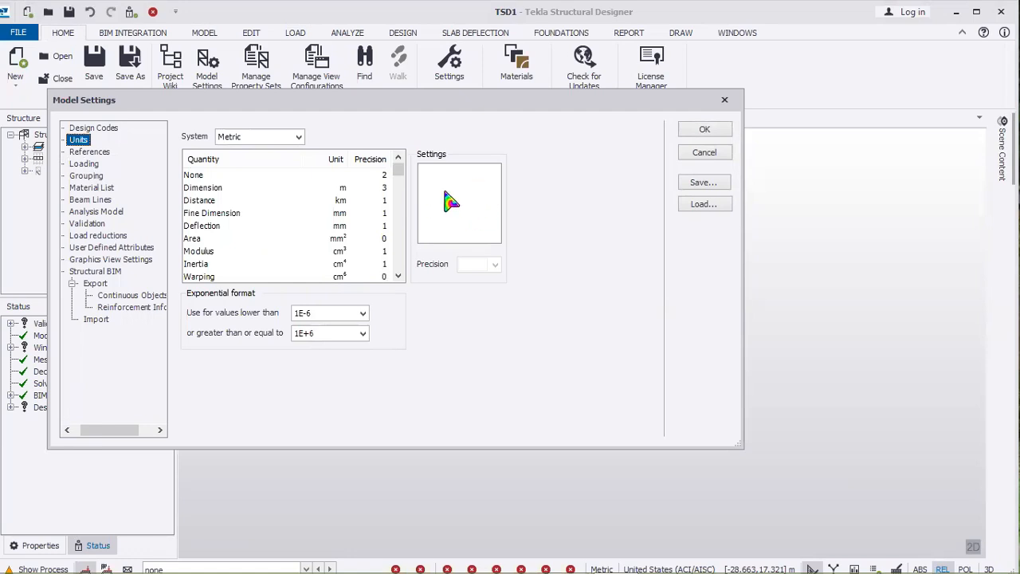
left_click(200, 190)
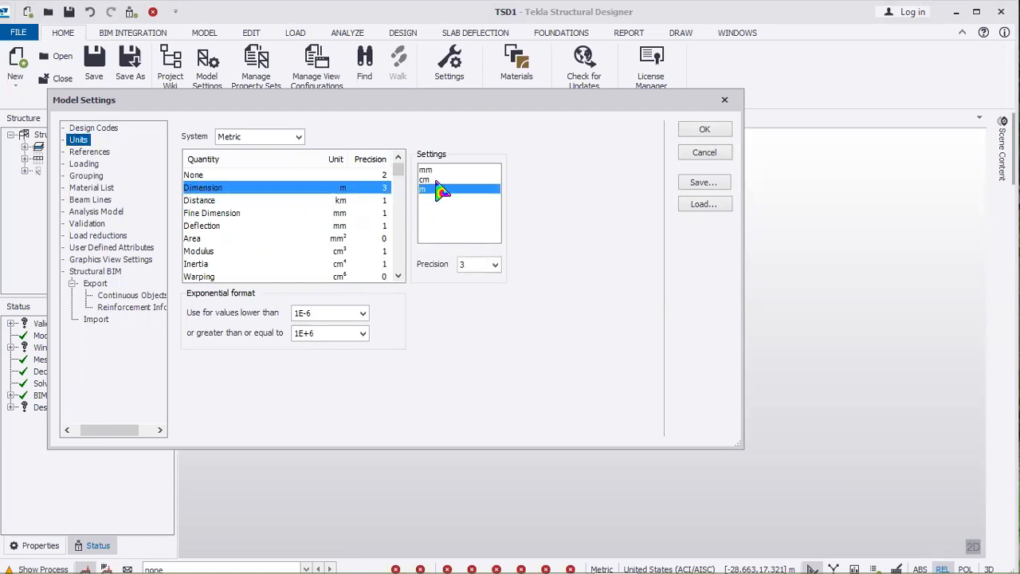
left_click(437, 181)
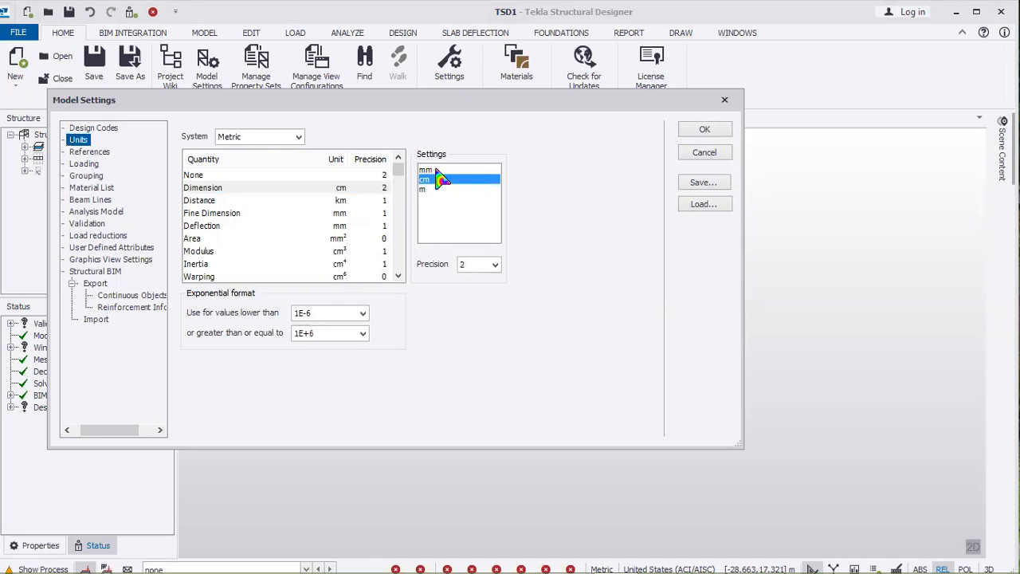
left_click(430, 171)
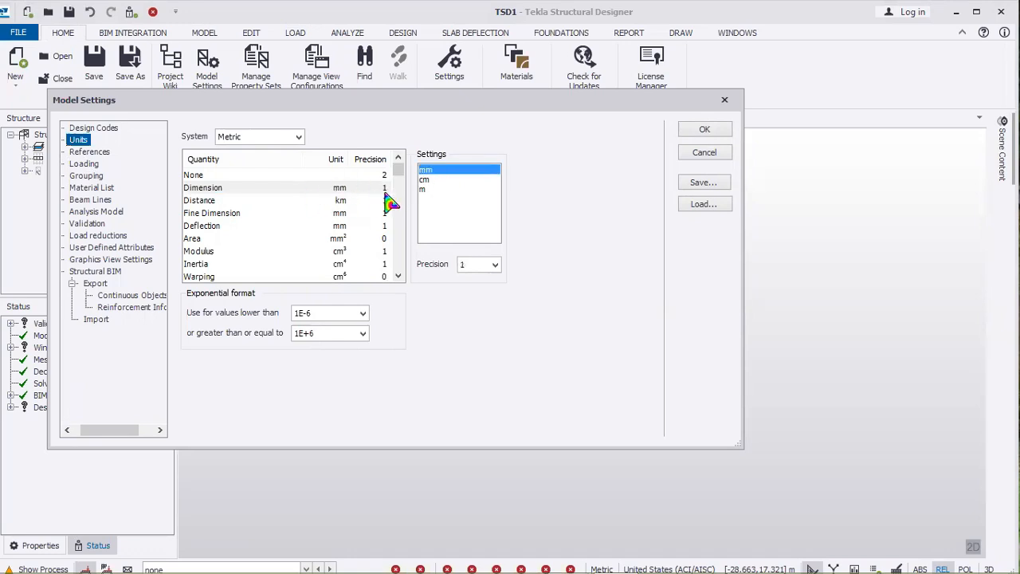
left_click(425, 191)
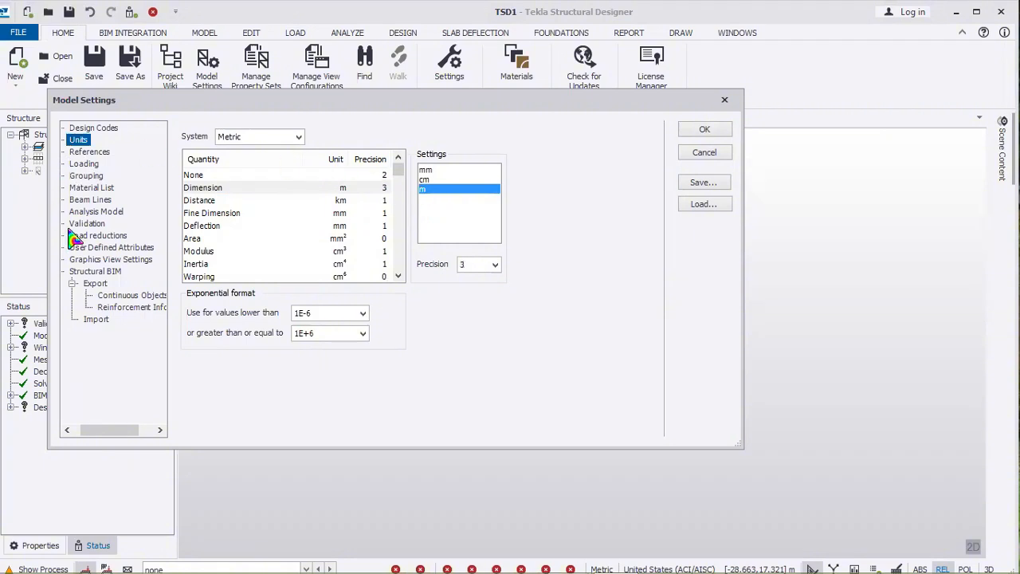
left_click(287, 138)
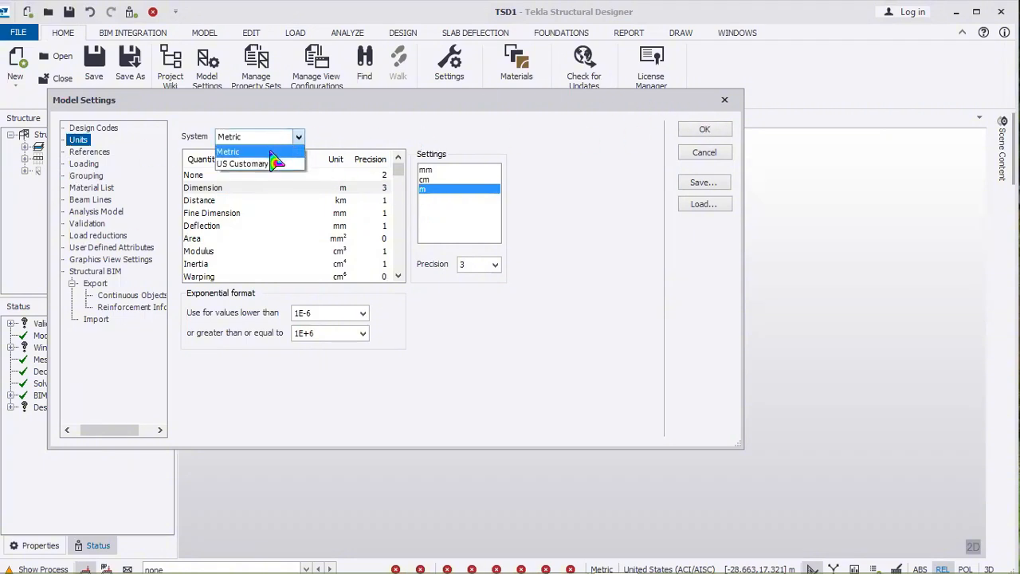
left_click(271, 152)
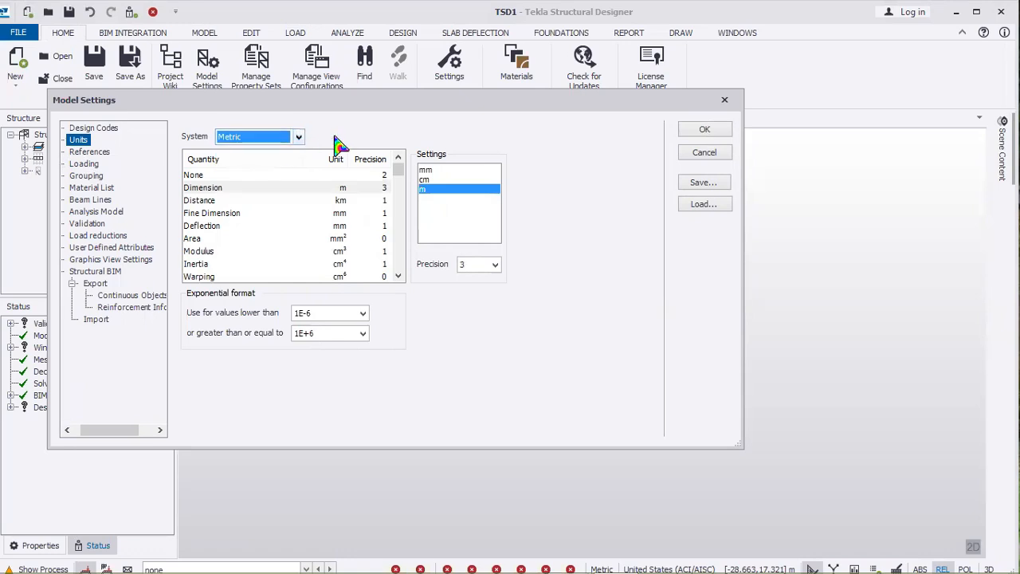
left_click(717, 130)
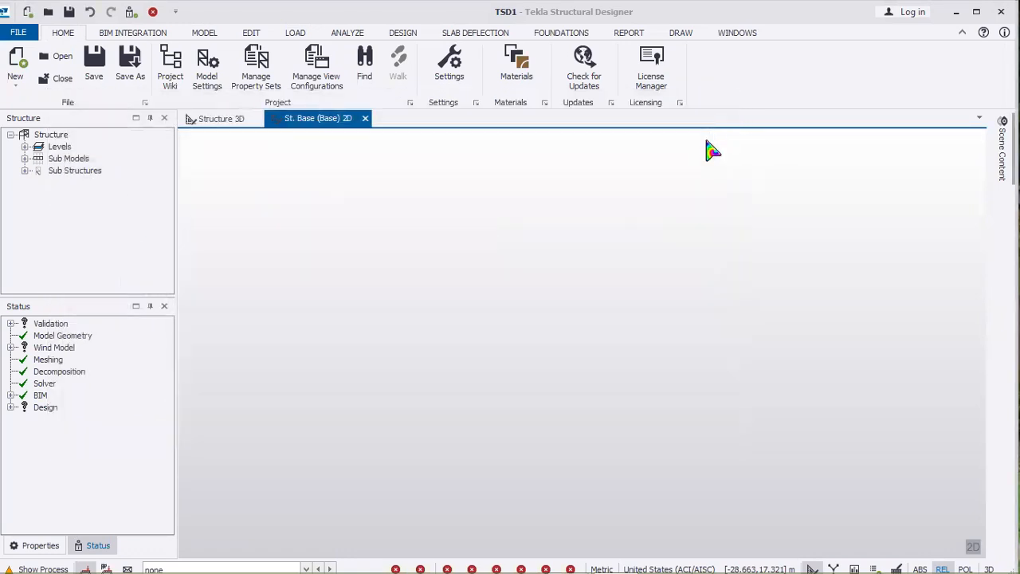
Step: Open the materials database and set the section material to Concrete
left_click(518, 68)
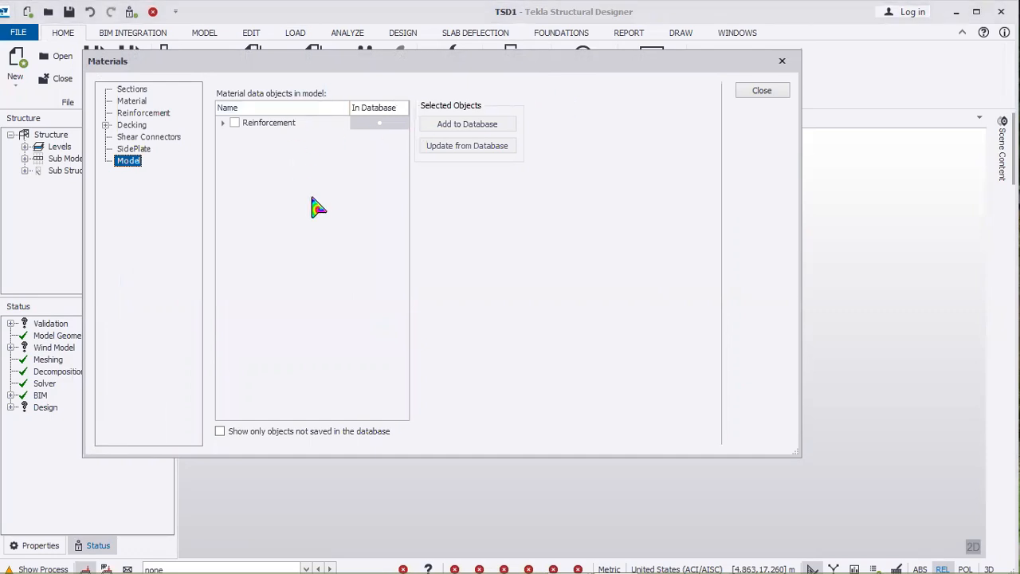
left_click(131, 89)
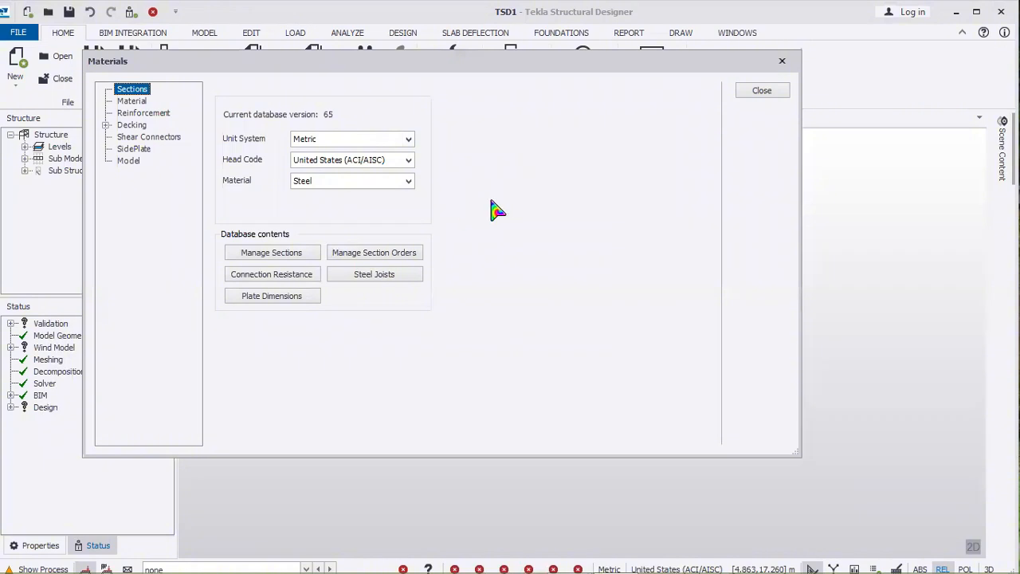
left_click(366, 182)
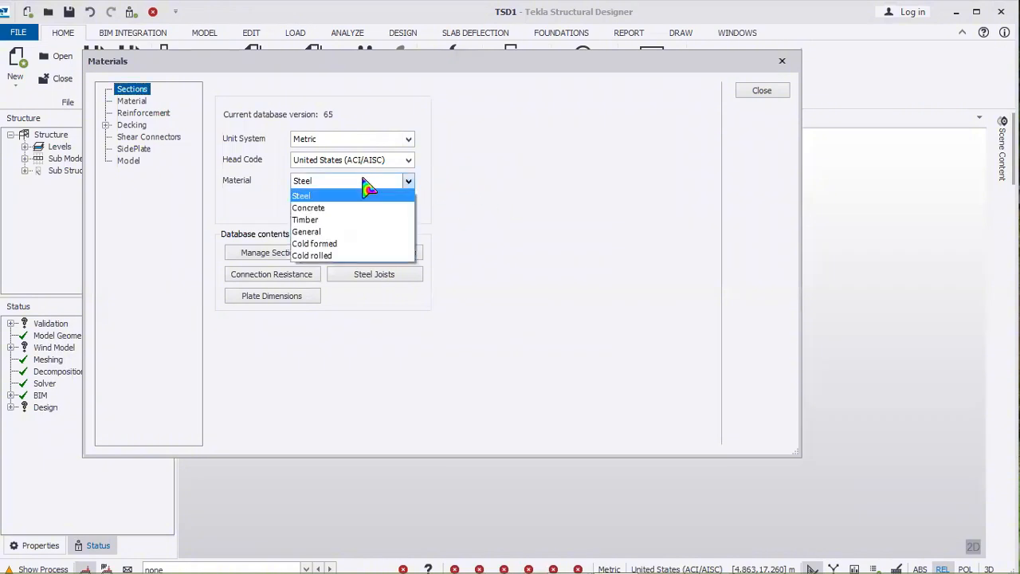
left_click(351, 207)
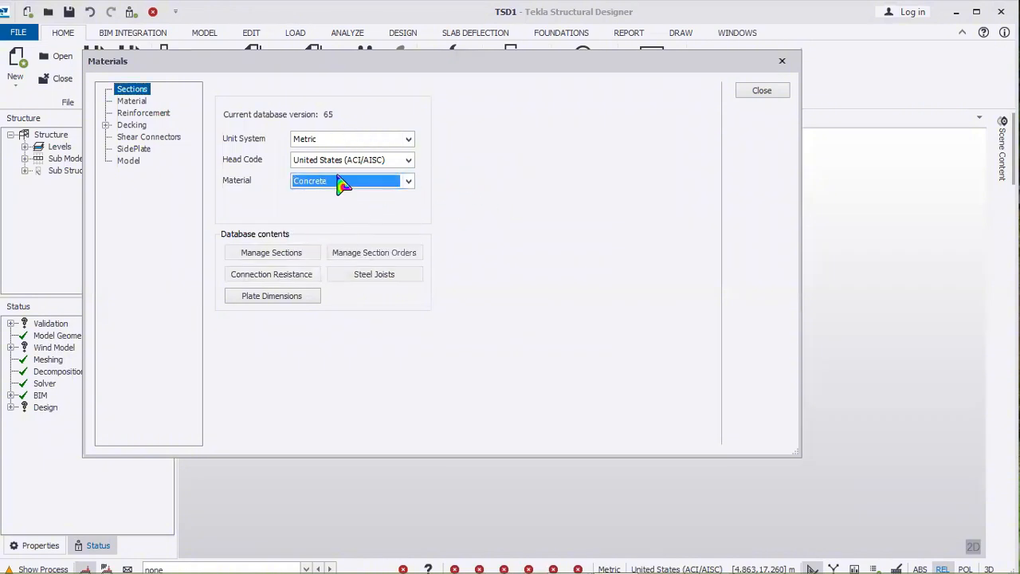
Step: Set the material type to Concrete for the material grades
left_click(132, 103)
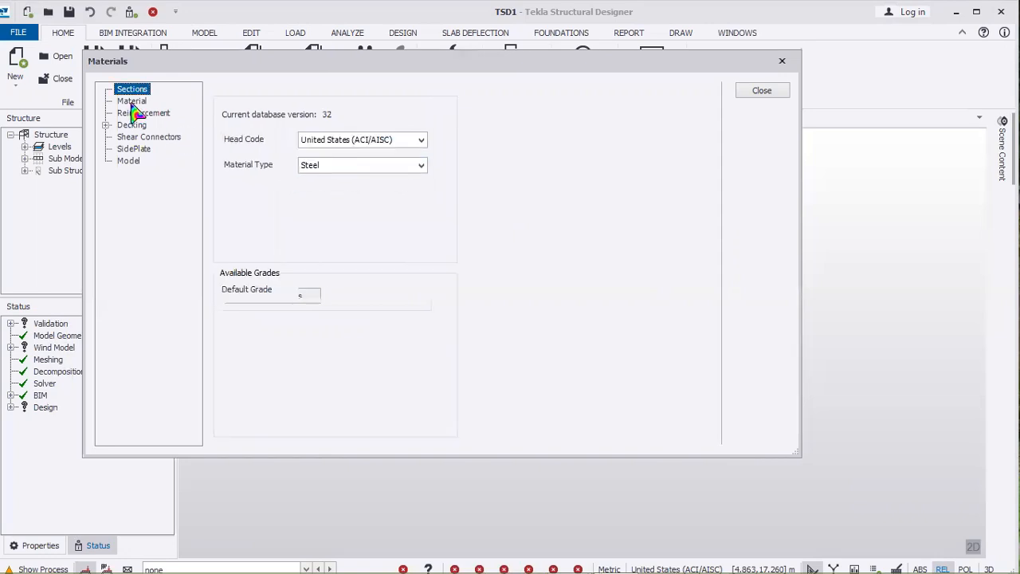
left_click(359, 168)
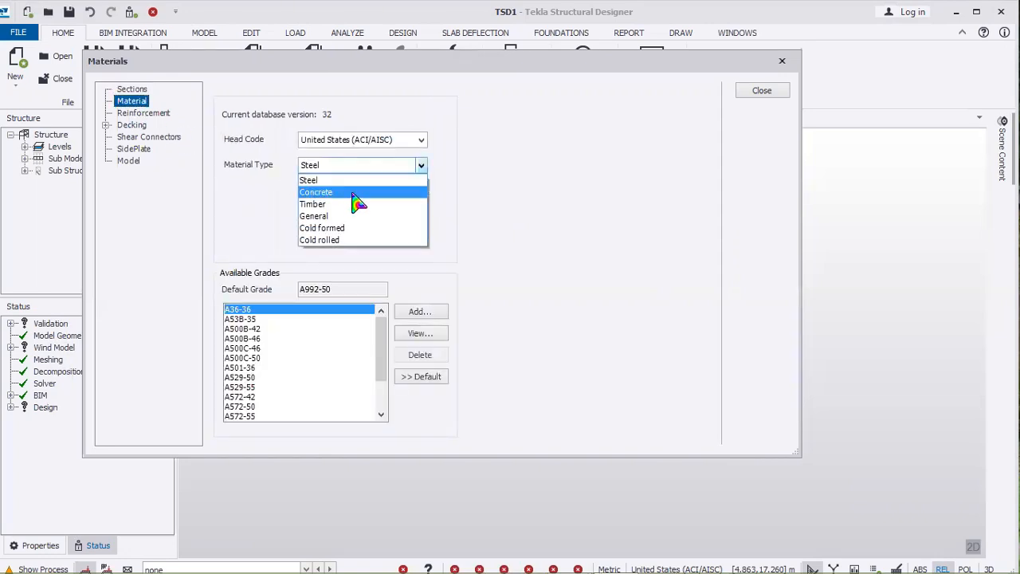
left_click(355, 193)
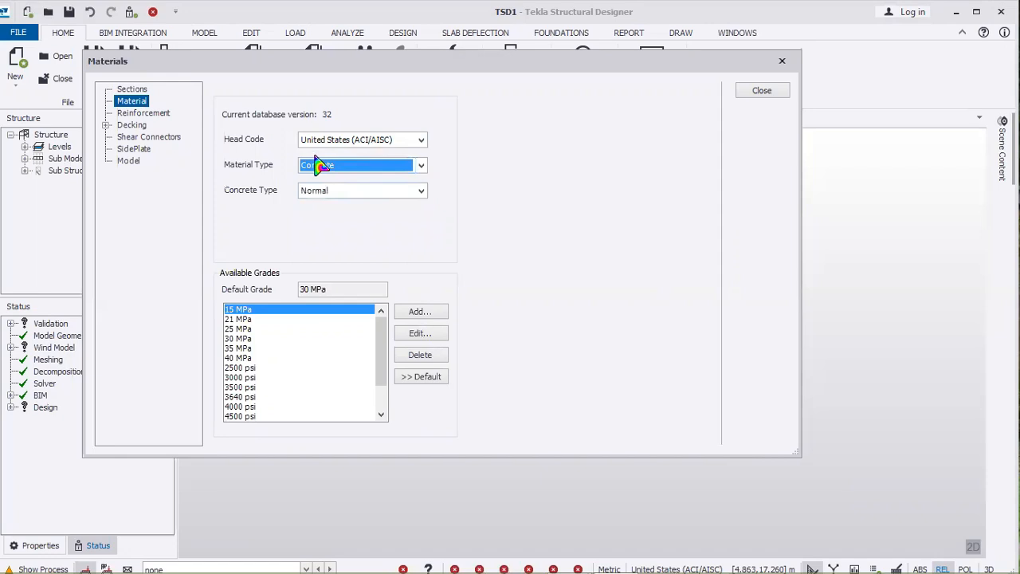
Step: Recheck the section database settings and examine the available Normal concrete grades in MPa and psi
left_click(137, 90)
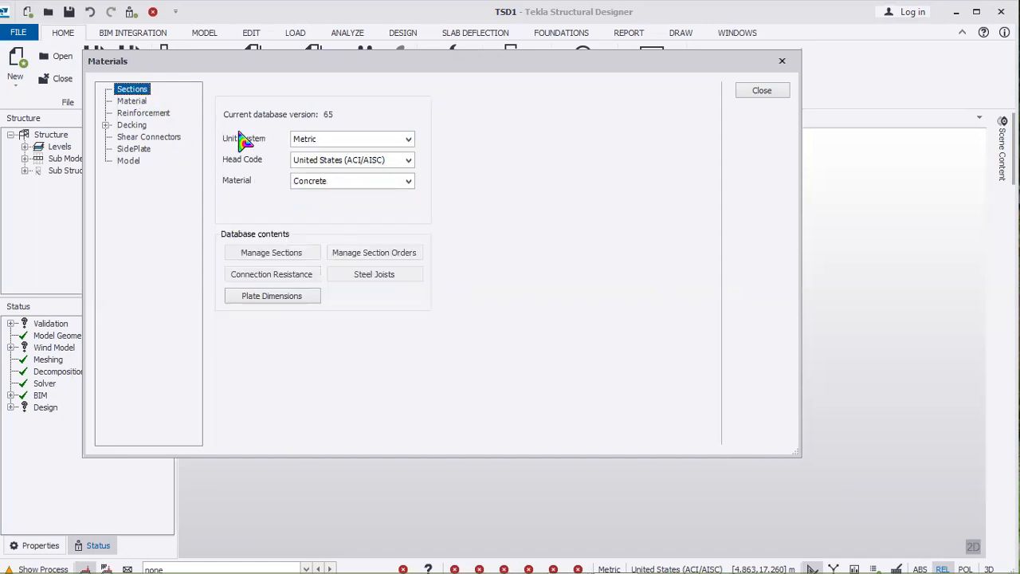
left_click(132, 101)
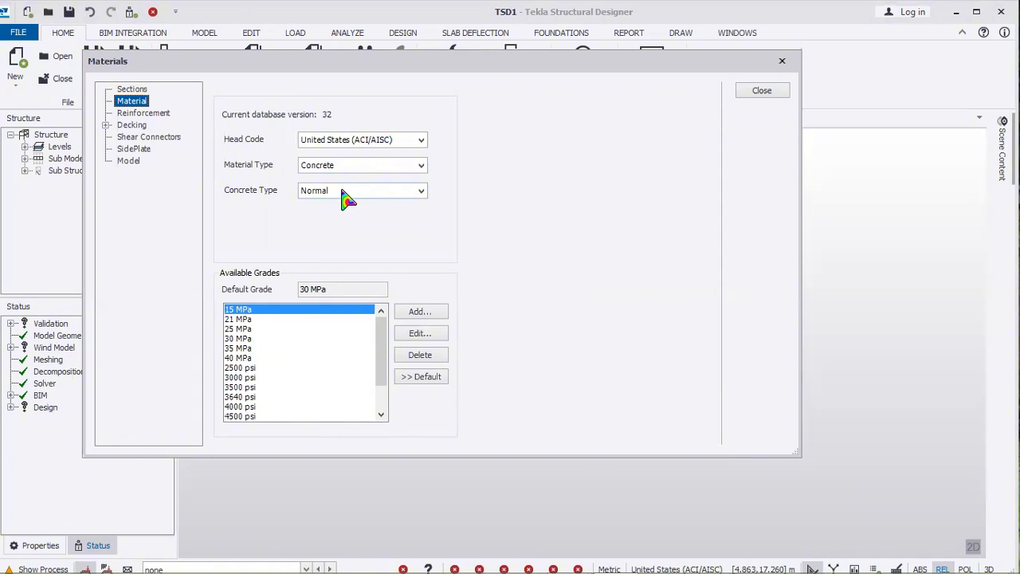
left_click_drag(384, 333, 388, 401)
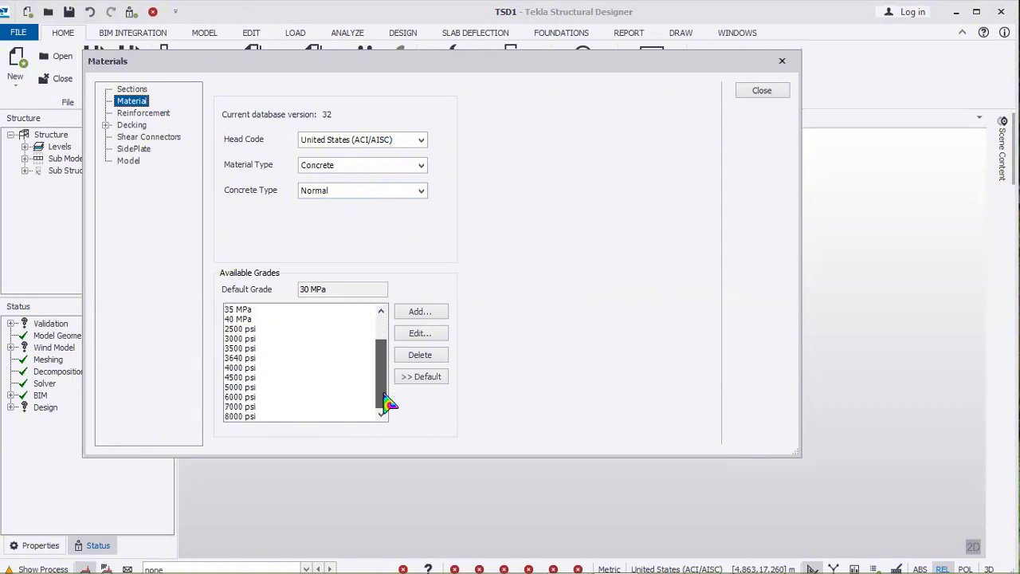
left_click(247, 310)
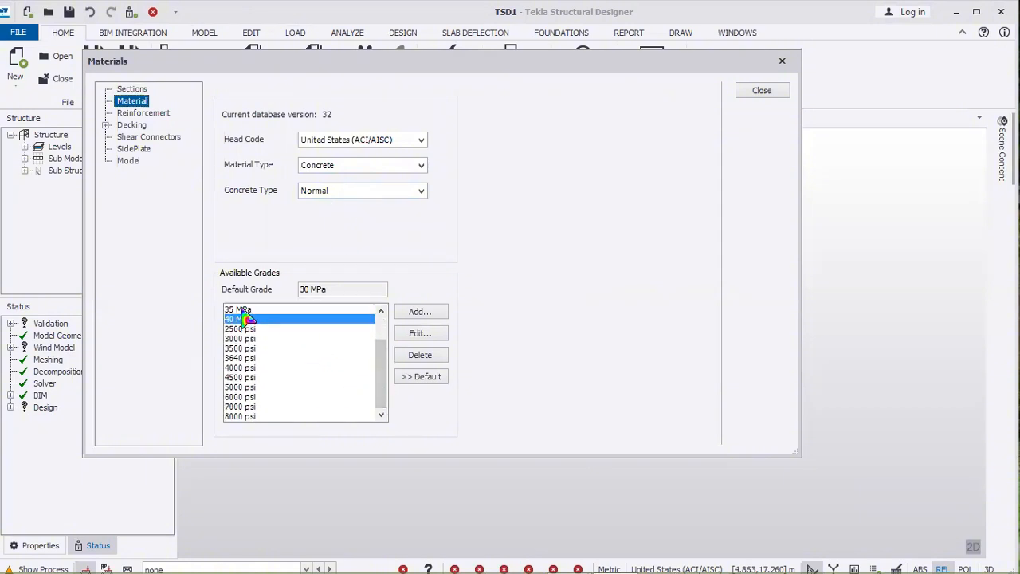
scroll(259, 317, "up", 2)
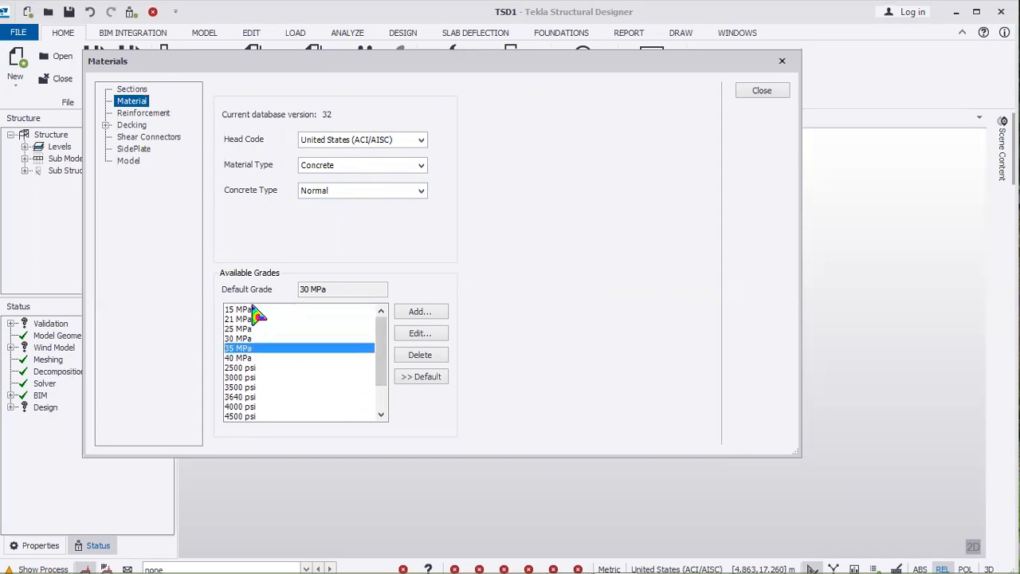
left_click(266, 327)
scroll(283, 333, "down", 2)
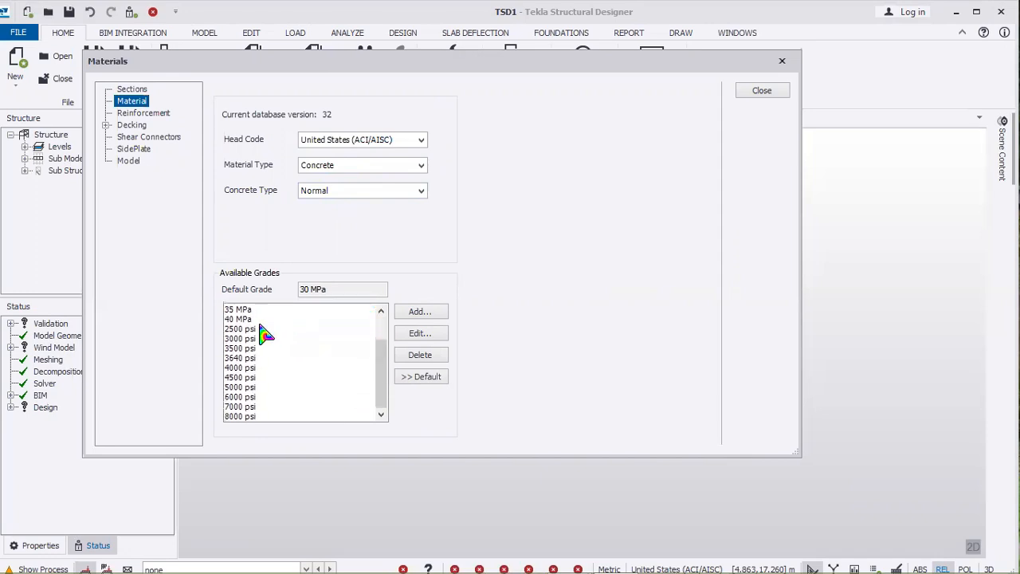
left_click(259, 339)
left_click(247, 357)
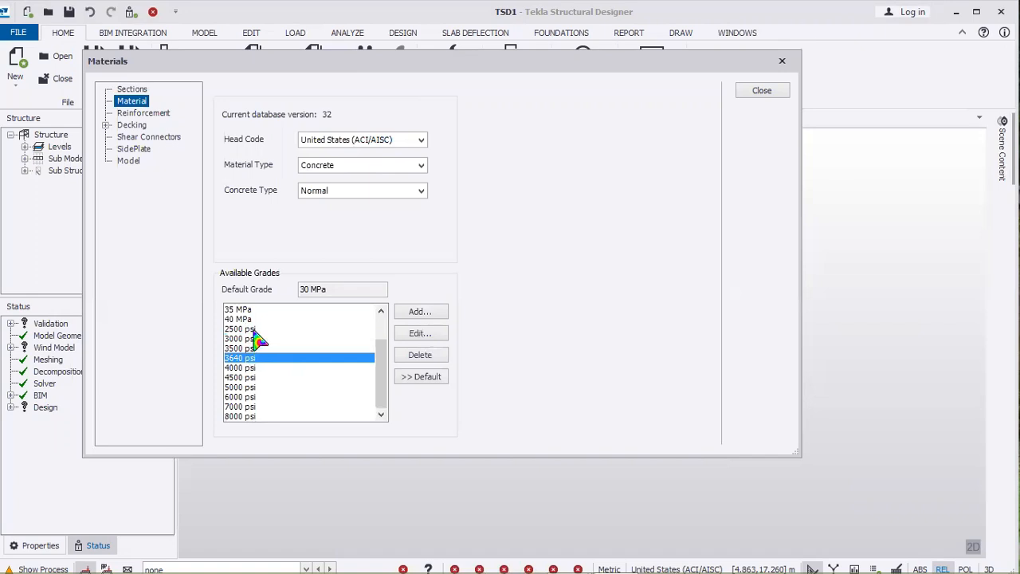
left_click(381, 312)
left_click(381, 311)
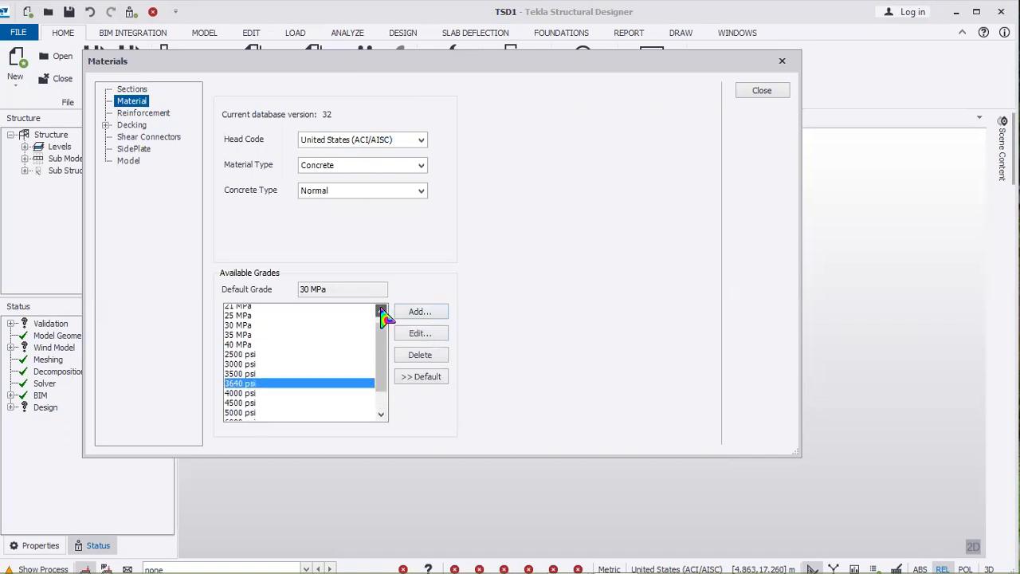
left_click(380, 312)
left_click(381, 311)
left_click(243, 319)
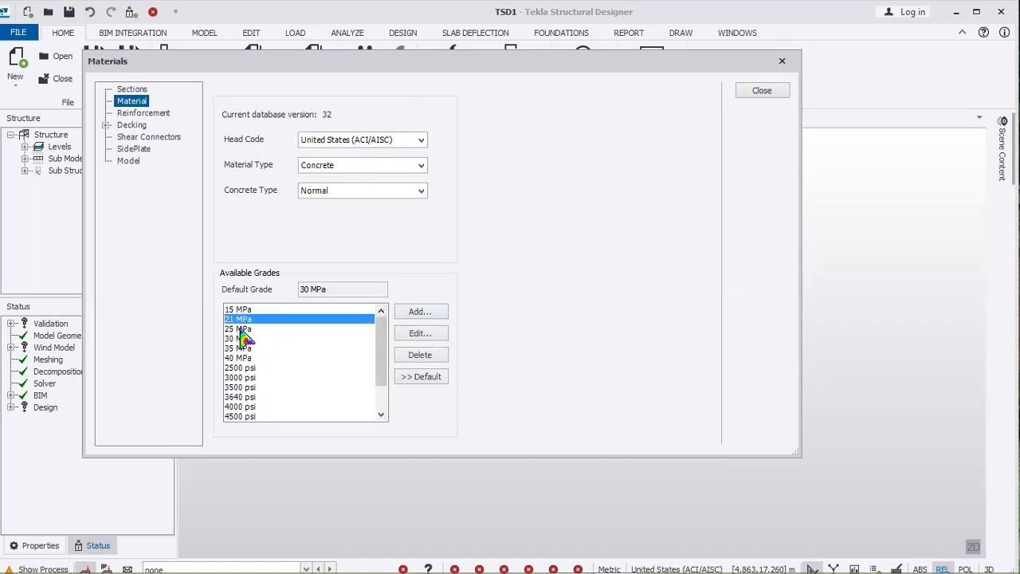
left_click(242, 328)
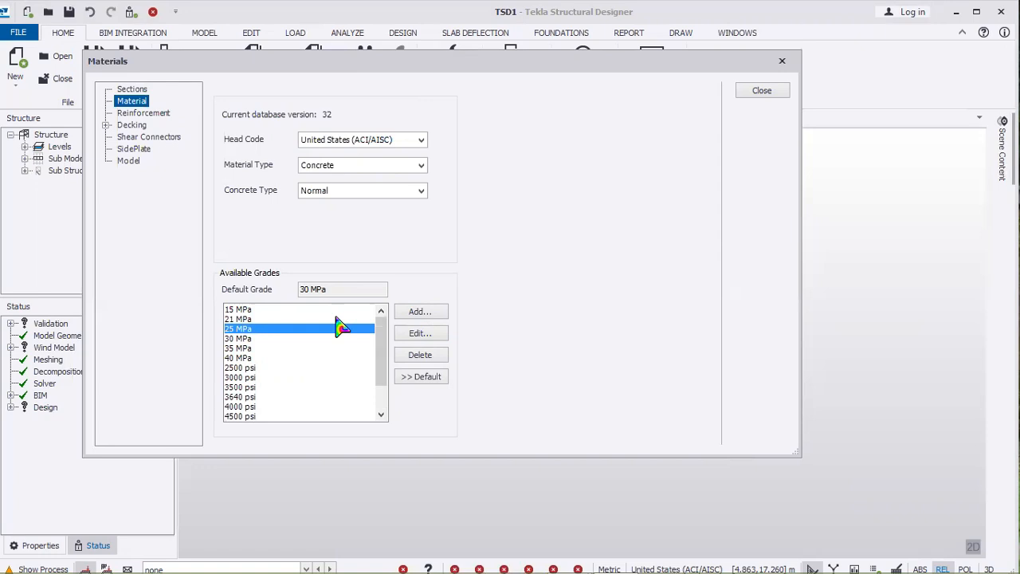
Step: Examine the name, cylinder strength and other property fields for a new concrete grade, and close the form without adding one
left_click(436, 313)
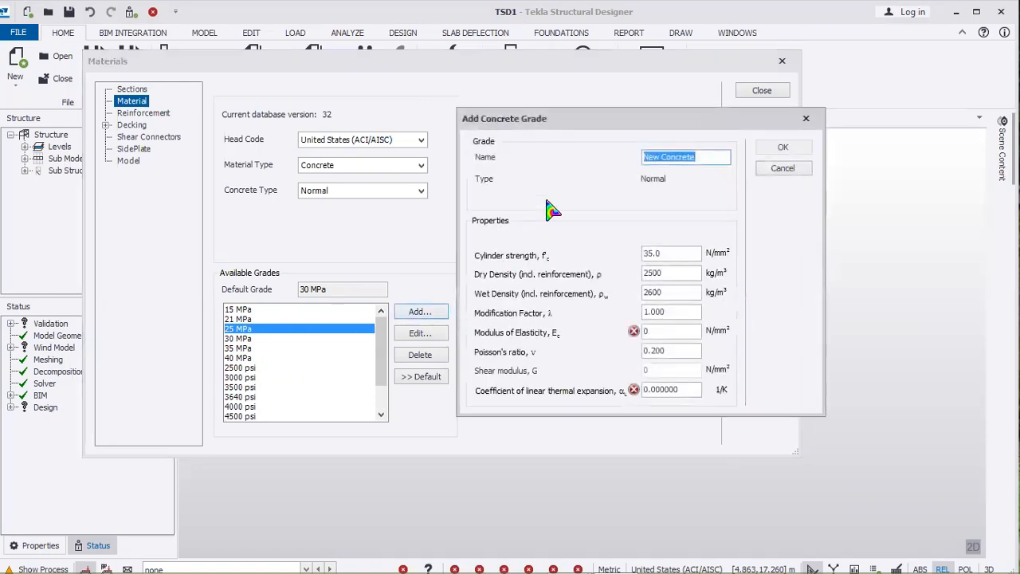
left_click(717, 156)
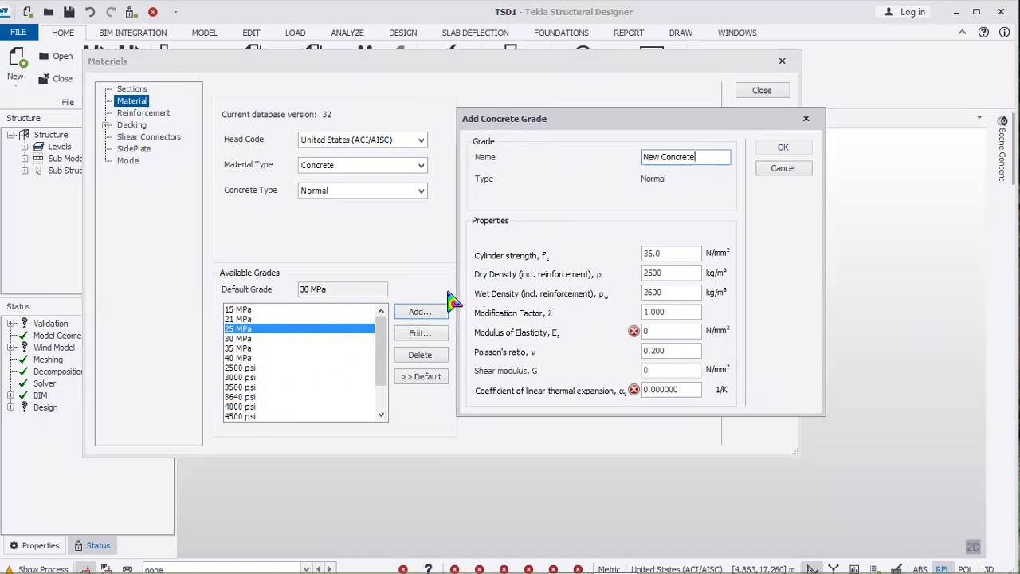
left_click(805, 118)
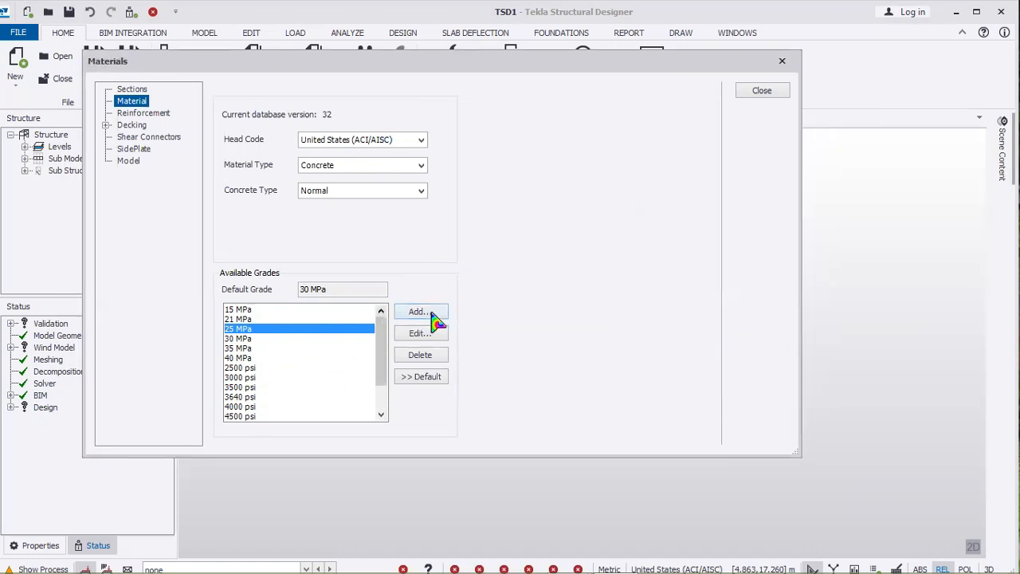
left_click(420, 312)
left_click_drag(712, 157, 647, 157)
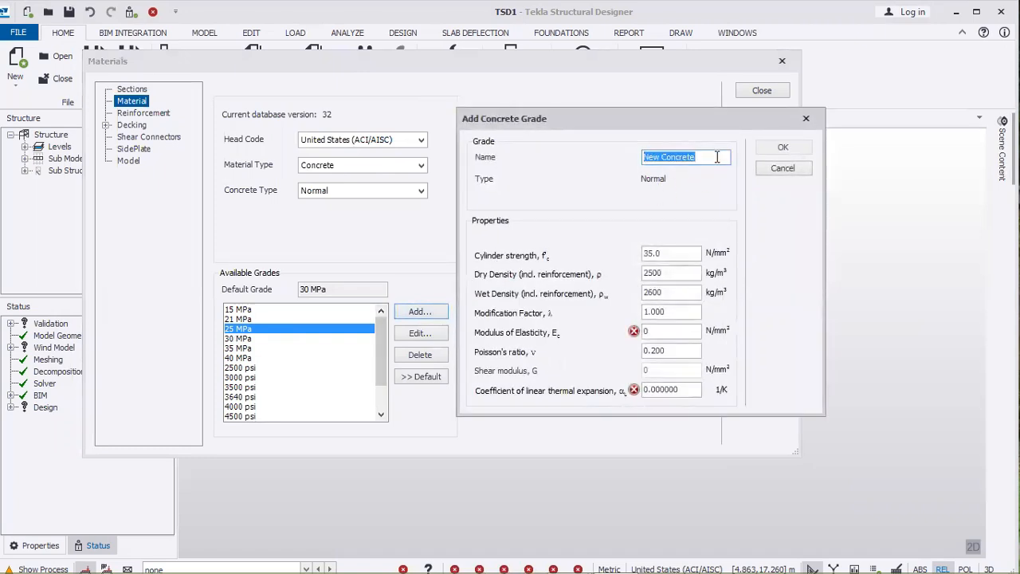
left_click(678, 253)
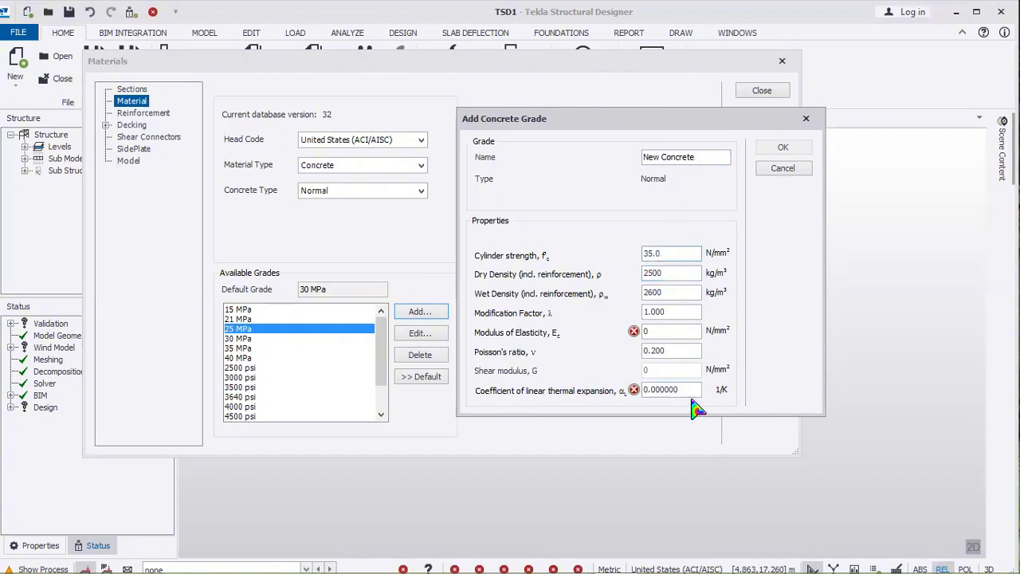
left_click(805, 118)
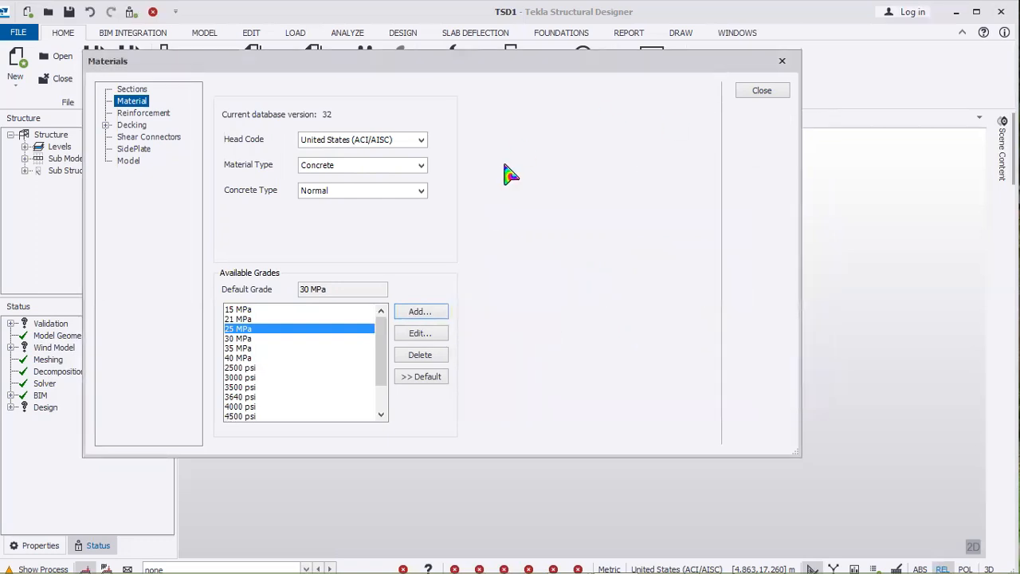
Step: In the reinforcement data, set the country to Indonesia for deformed loose bars
left_click(158, 116)
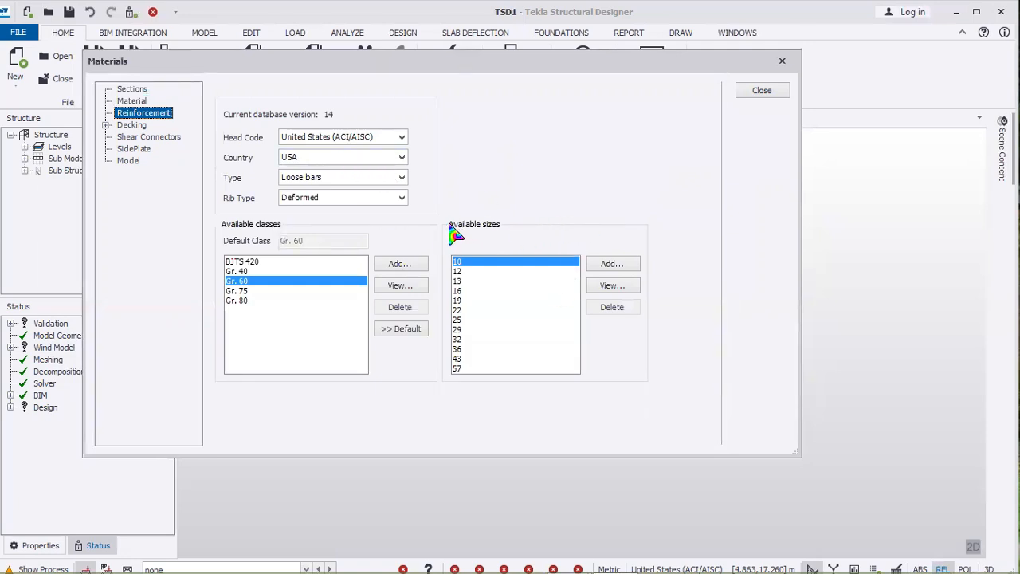
left_click(290, 271)
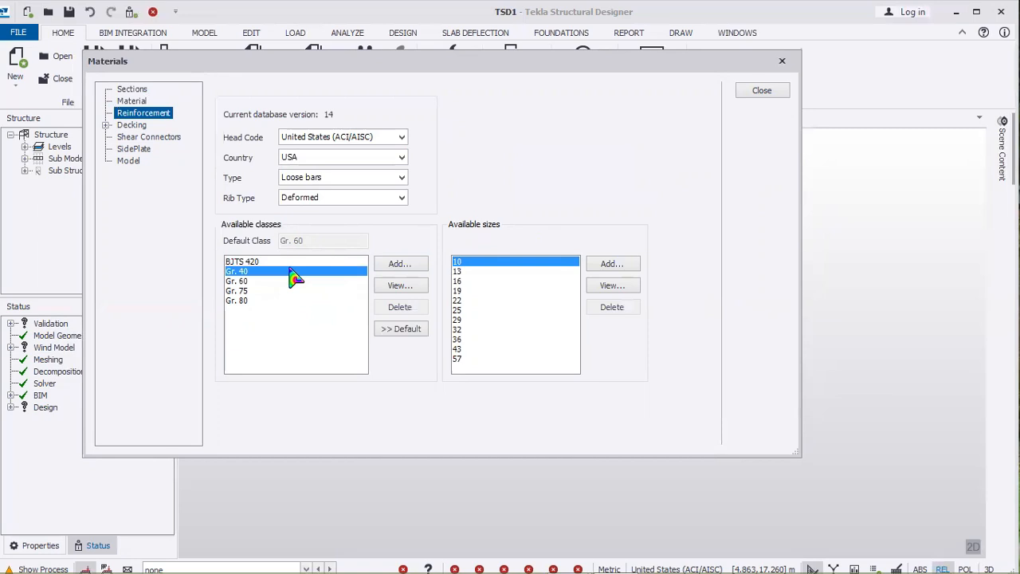
left_click(340, 159)
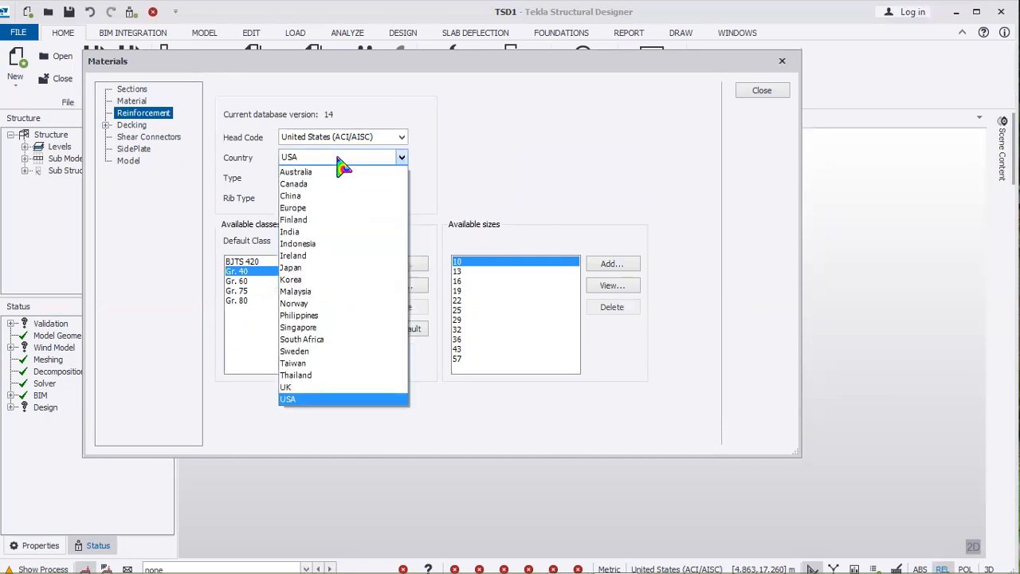
left_click(335, 243)
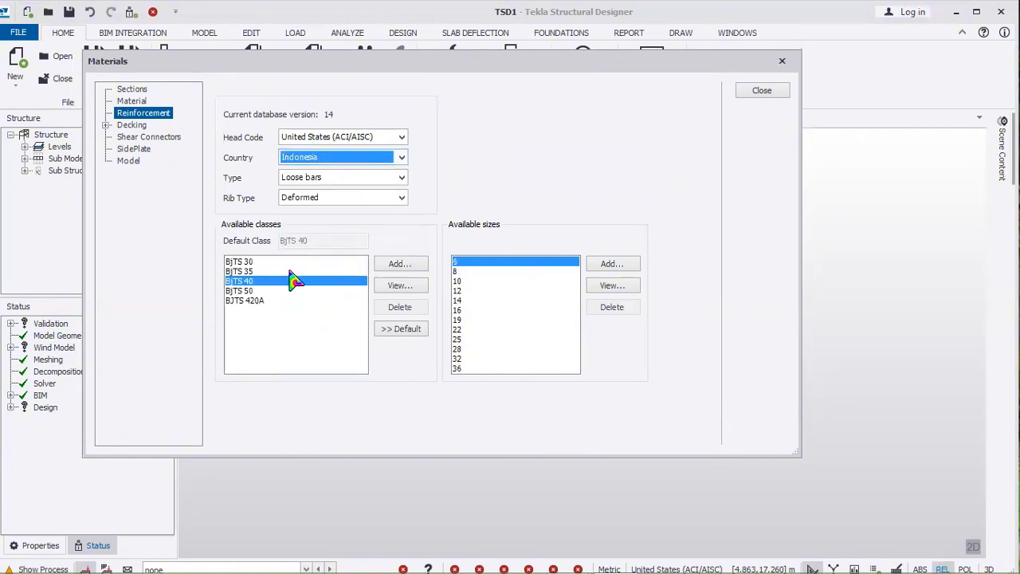
Step: Compare the bar sizes offered by the Indonesian reinforcement classes, ending on BJTS 420A
left_click(267, 262)
left_click(267, 272)
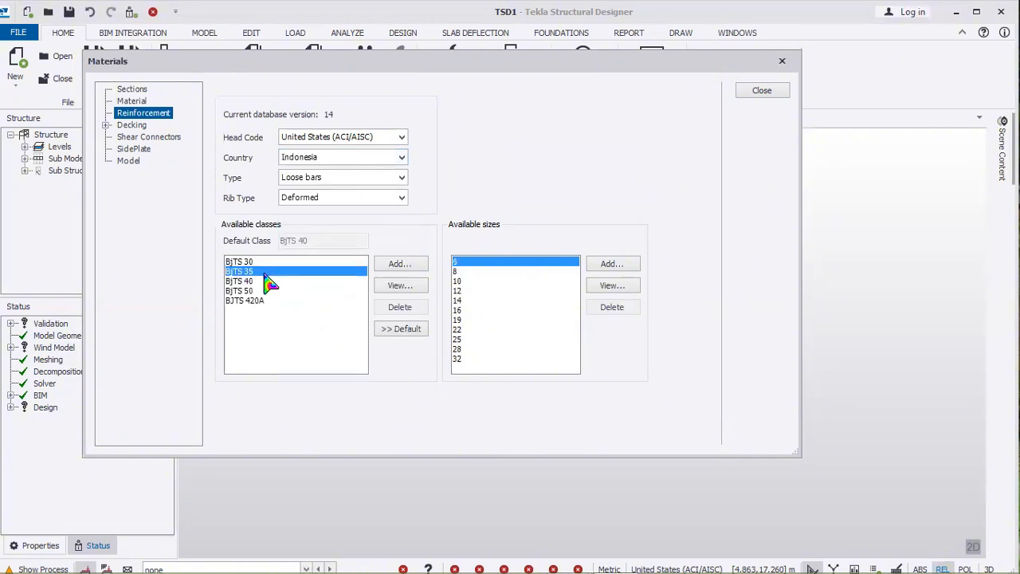
left_click(262, 302)
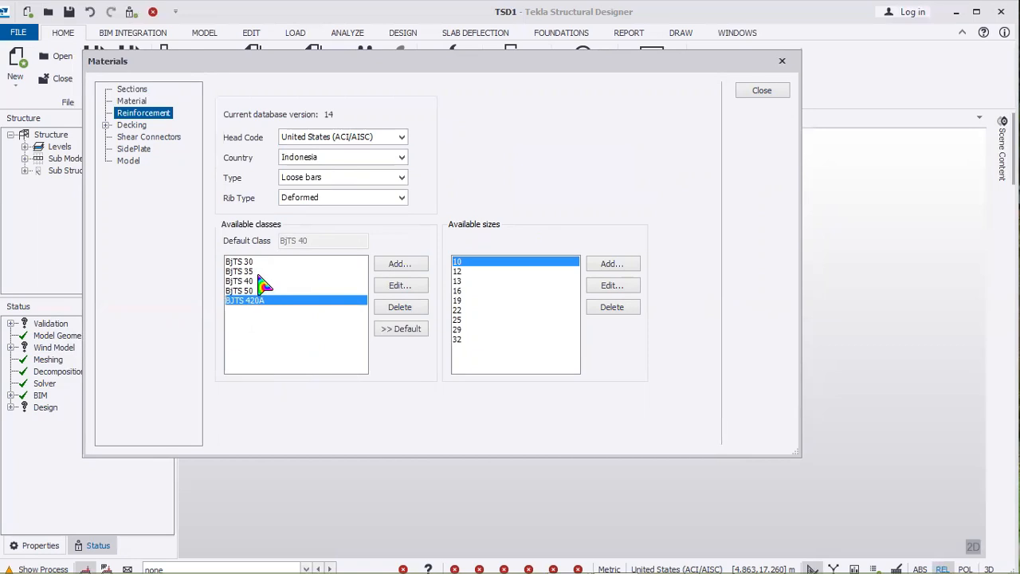
left_click(248, 271)
left_click(249, 291)
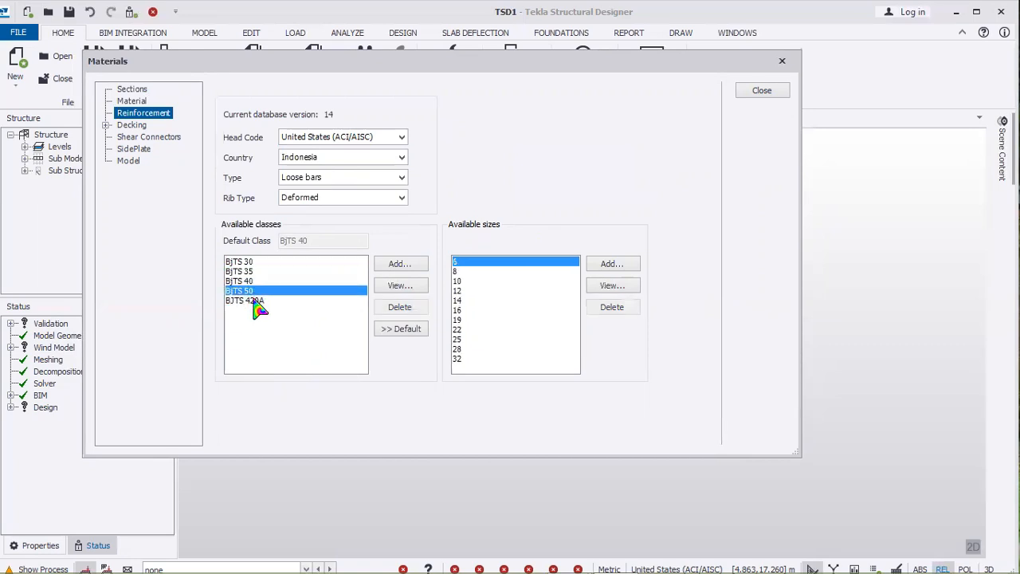
left_click(254, 302)
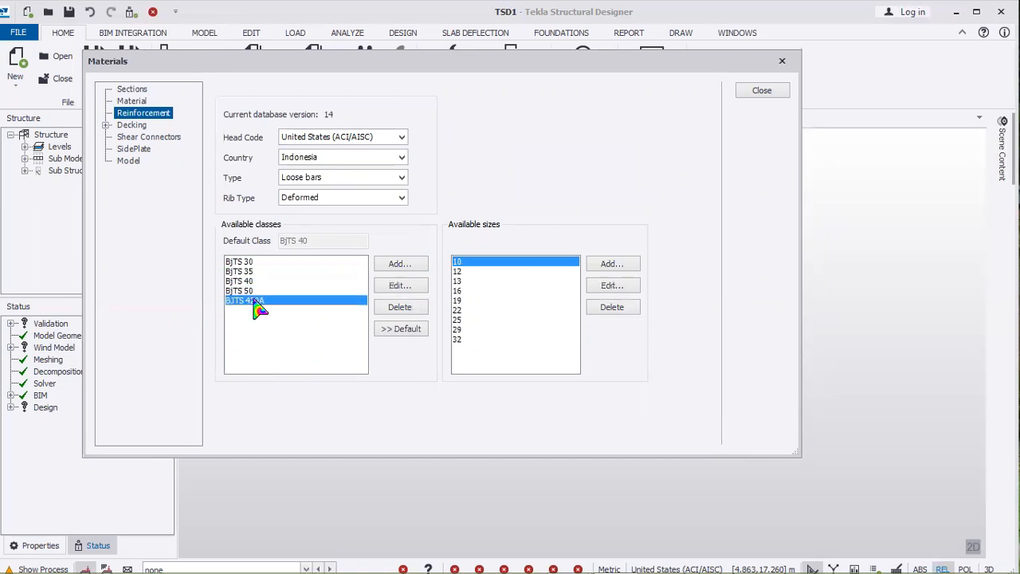
Step: Examine the property fields for a new reinforcement class, close the form without adding one, and review the bar sizes of BJTS 420A
left_click(408, 266)
left_click_drag(635, 267, 629, 204)
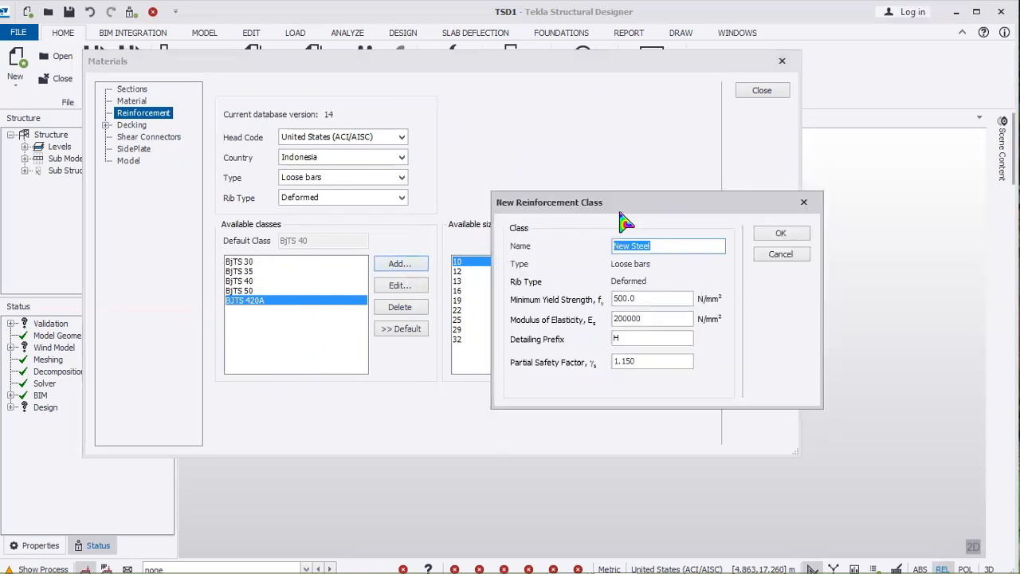
left_click(674, 246)
left_click(666, 320)
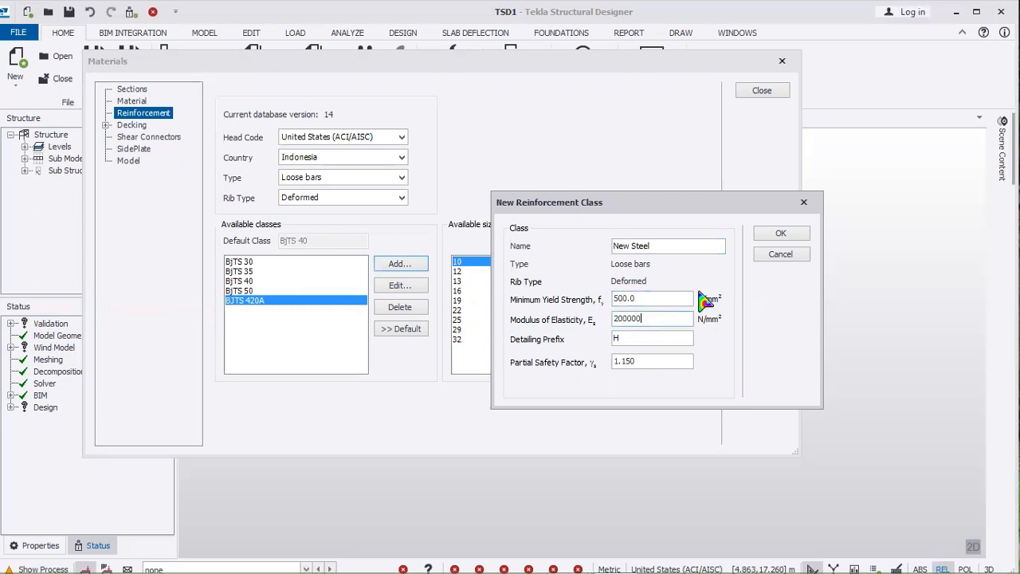
left_click(804, 205)
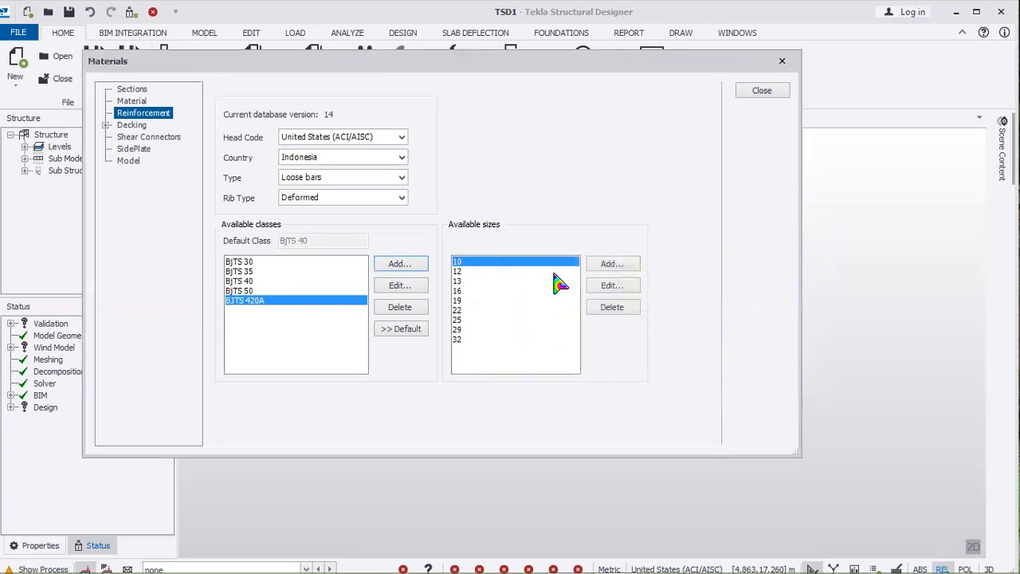
left_click_drag(466, 269, 460, 348)
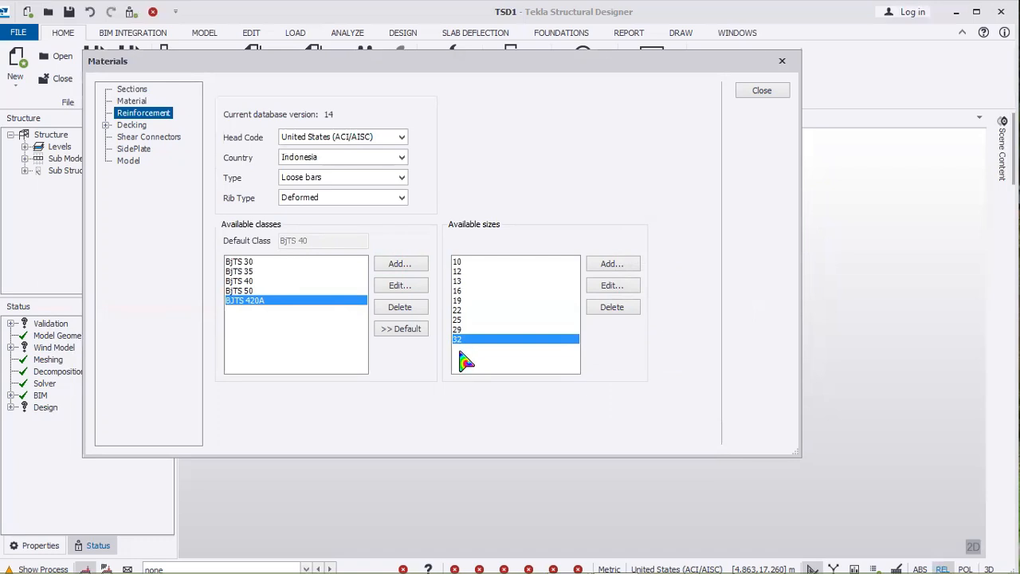
Step: Examine the name, diameter, area, maximum length and mass fields for a new reinforcement bar size, and close the form without adding one
left_click(620, 271)
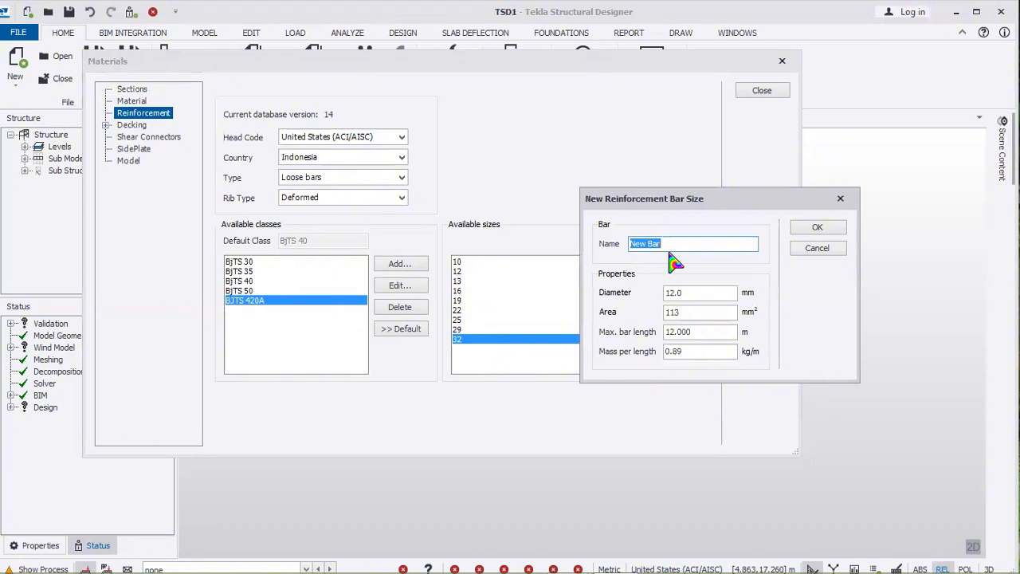
left_click(681, 244)
left_click(702, 294)
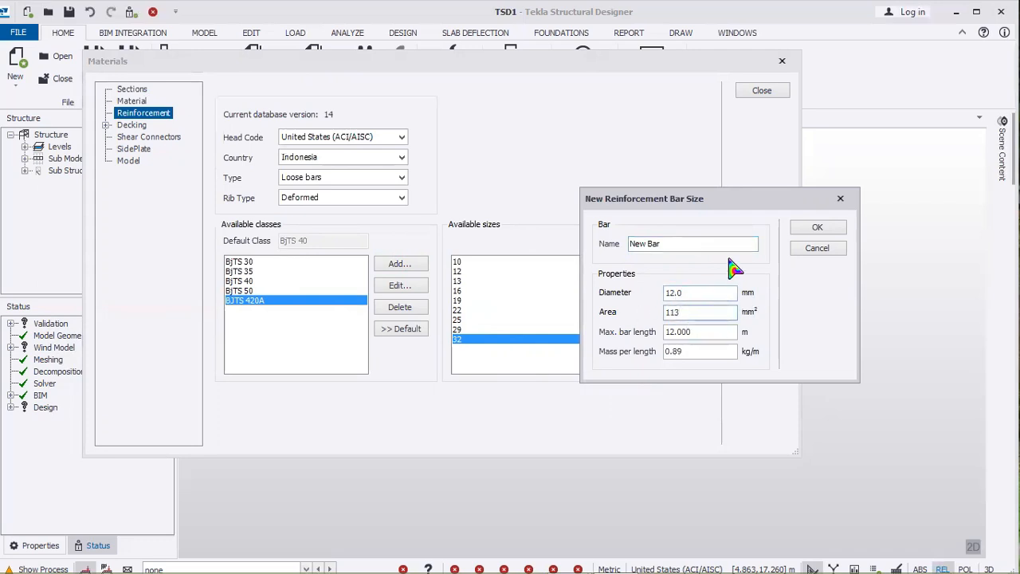
left_click(728, 333)
left_click(707, 350)
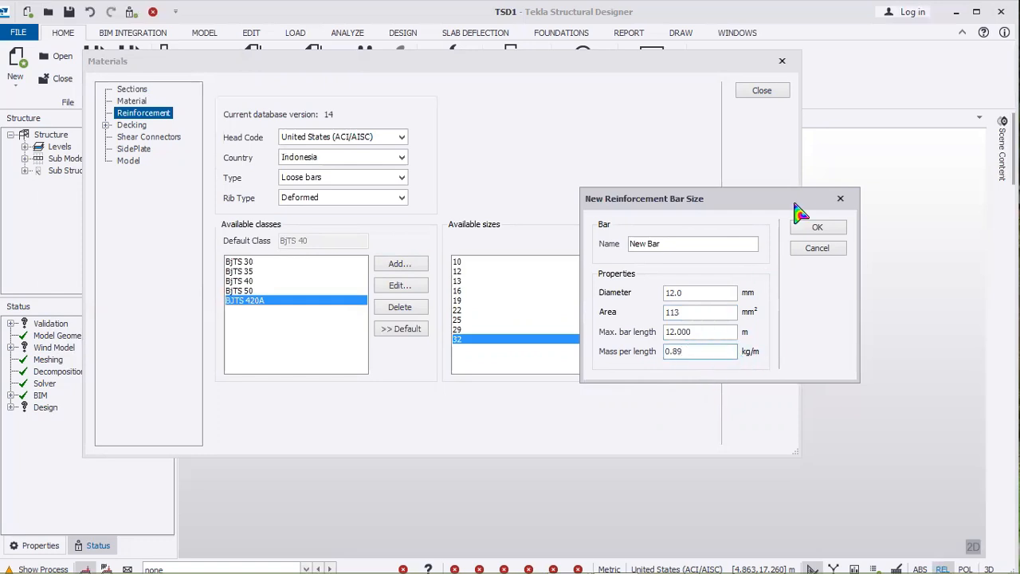
left_click(840, 199)
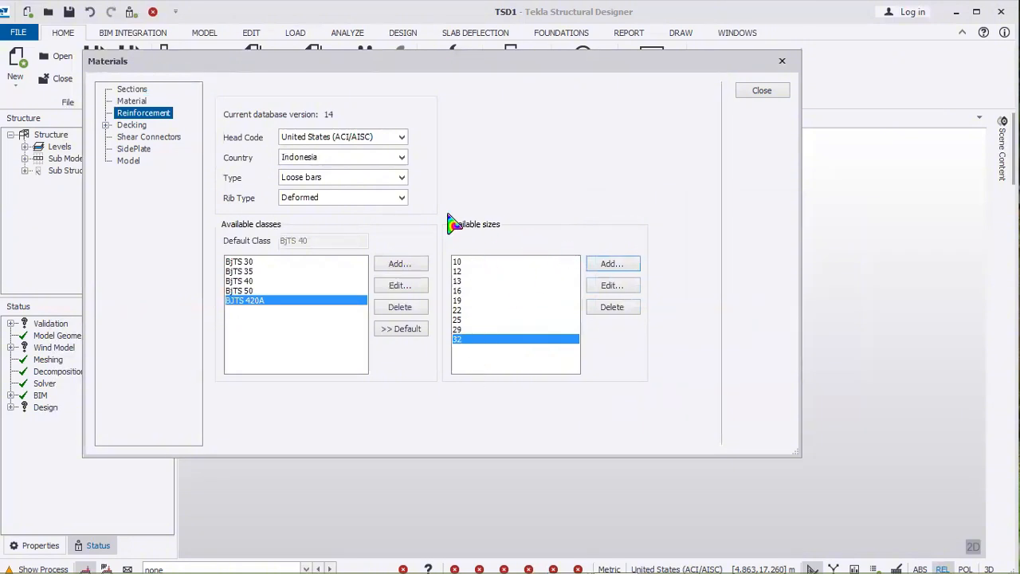
Step: Review the material data for metal decking, precast concrete planks and shear connectors
left_click(133, 127)
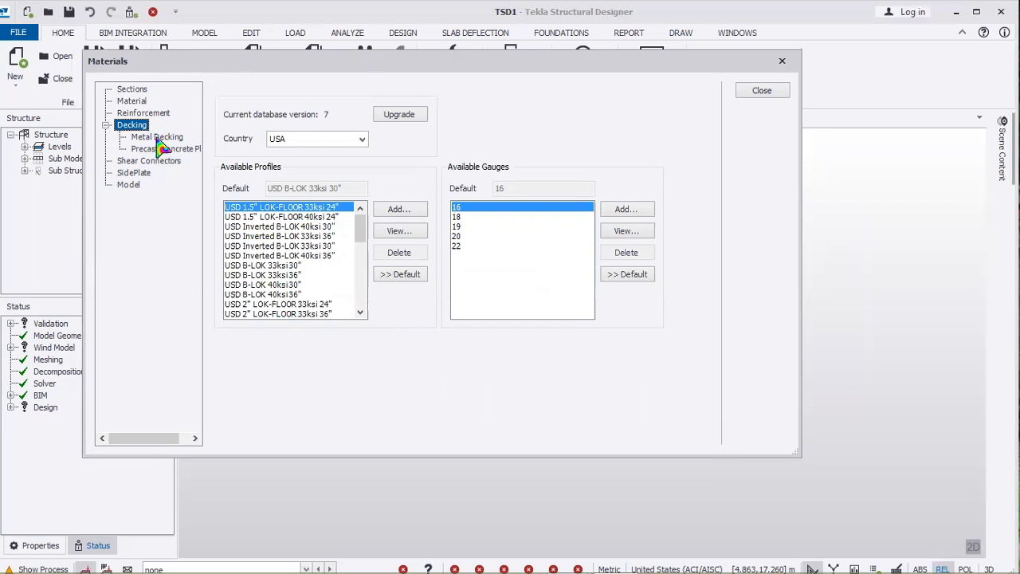
left_click(160, 140)
left_click(163, 150)
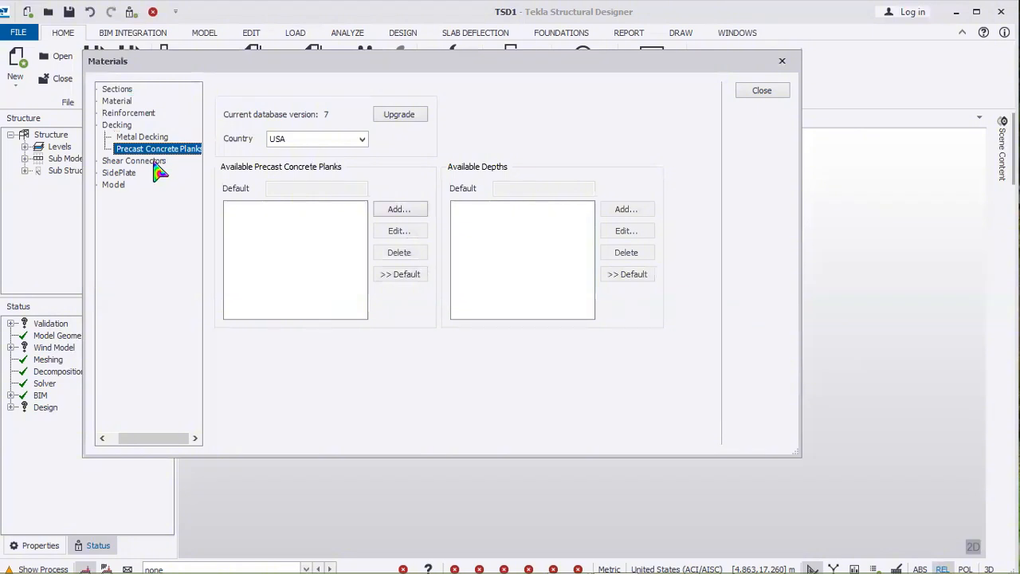
left_click(156, 163)
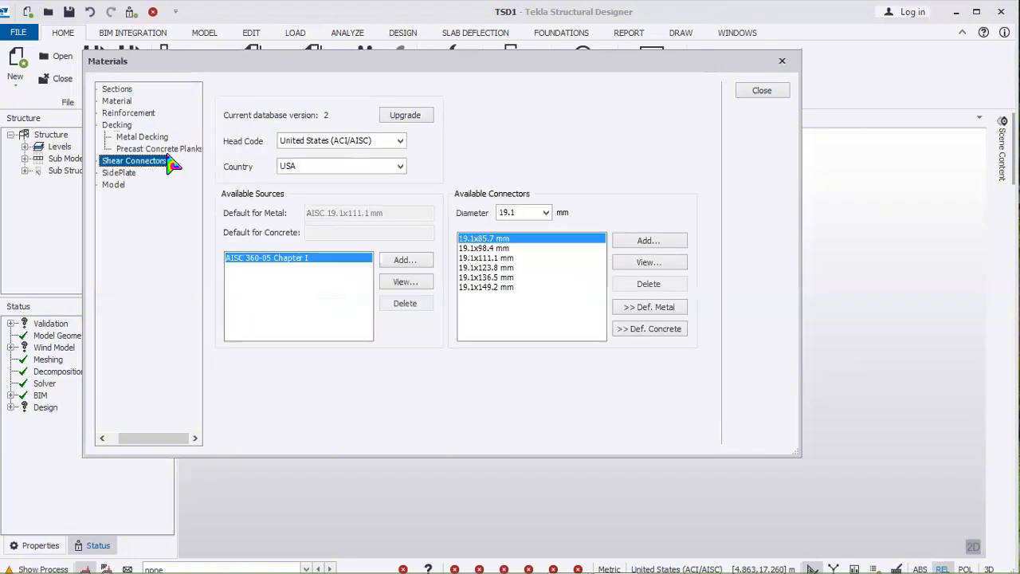
Step: Select the model's Reinforcement material data, add it to the database and update it from the database, then close the materials settings
left_click(116, 185)
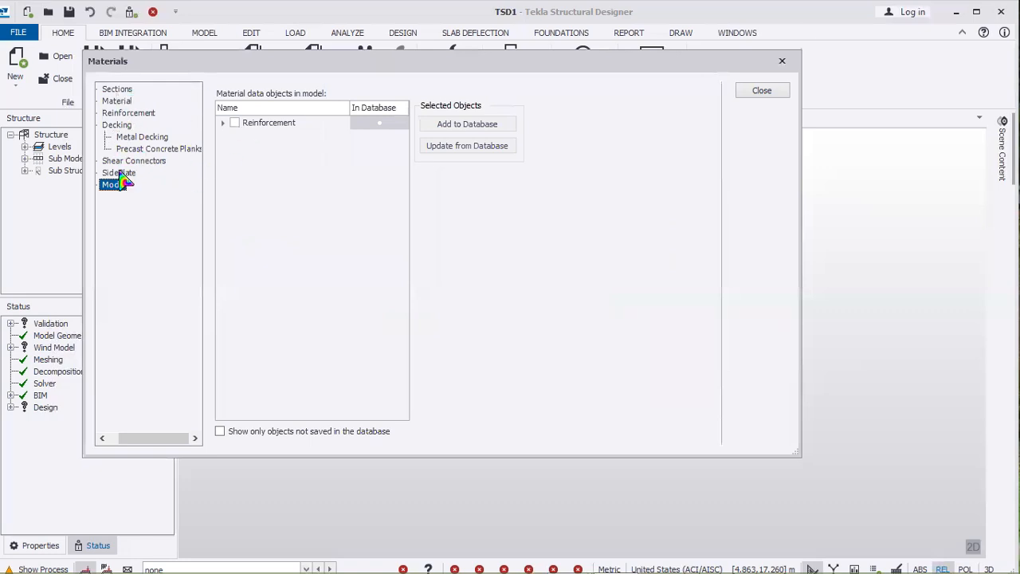
left_click(235, 123)
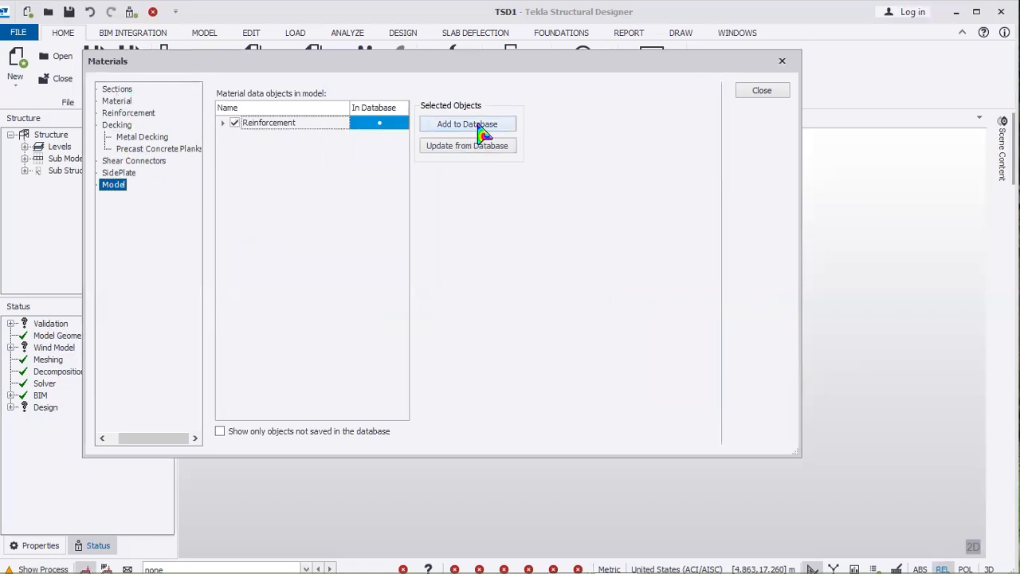
left_click(478, 126)
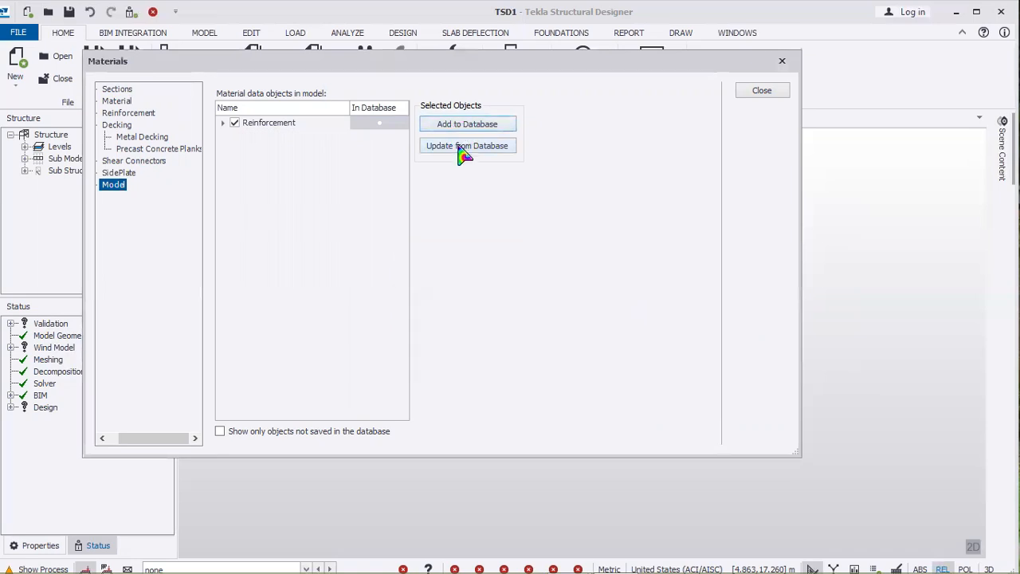
left_click(464, 147)
left_click(598, 348)
left_click(766, 91)
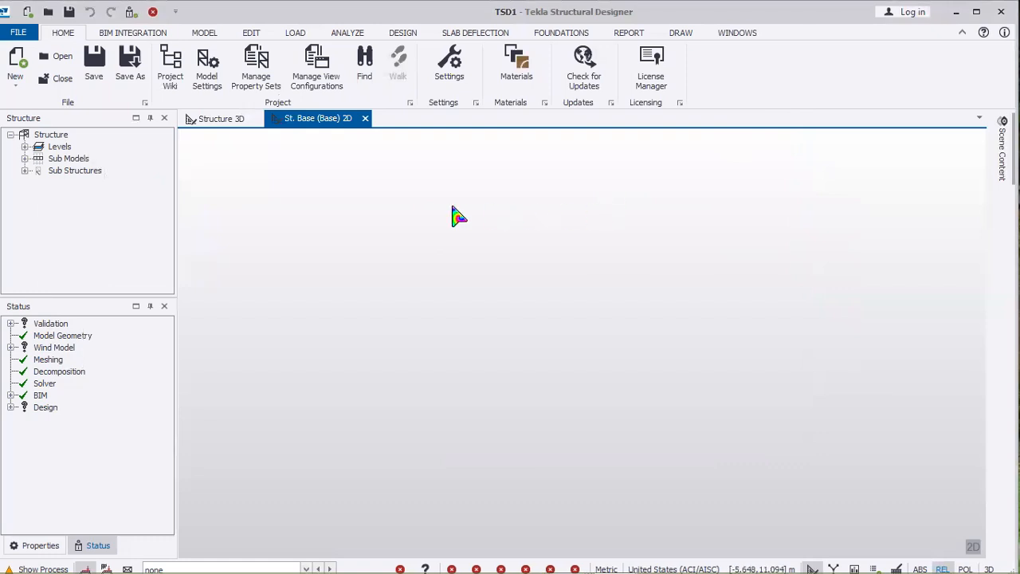
Step: Open the construction levels and view the type options for the Base level, leaving its type as T.O.F
left_click(206, 34)
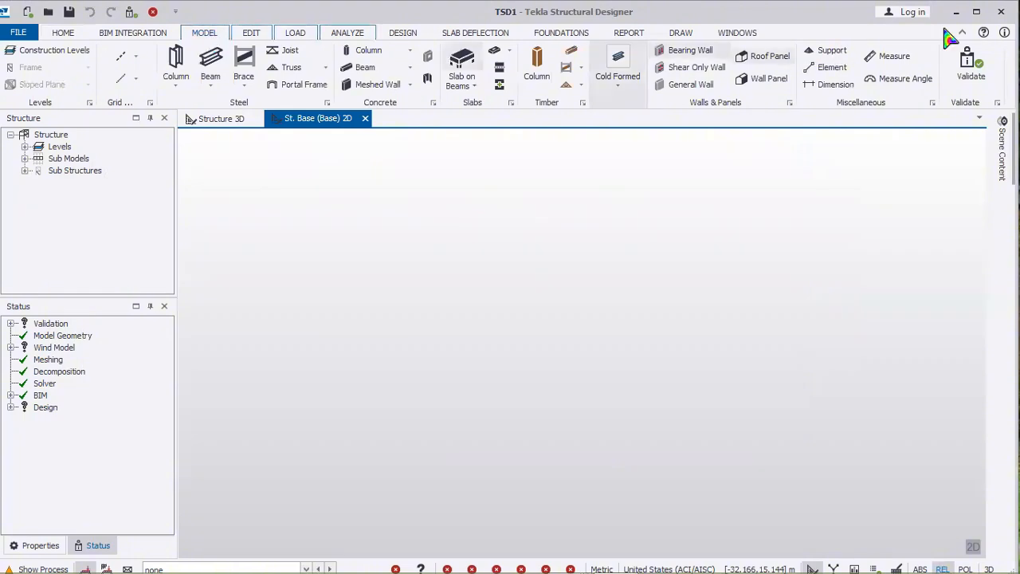
left_click(62, 56)
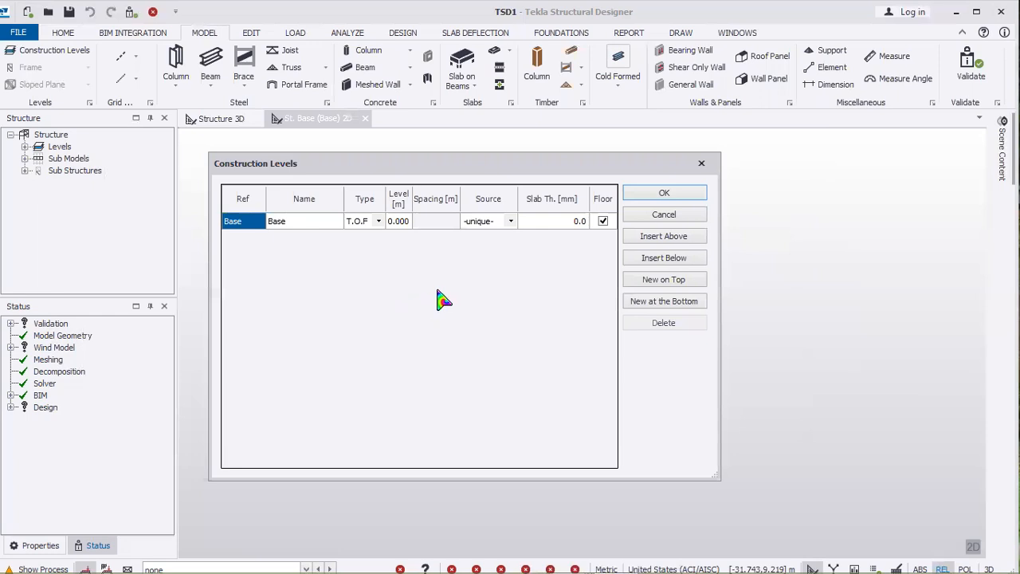
left_click(379, 224)
left_click(378, 223)
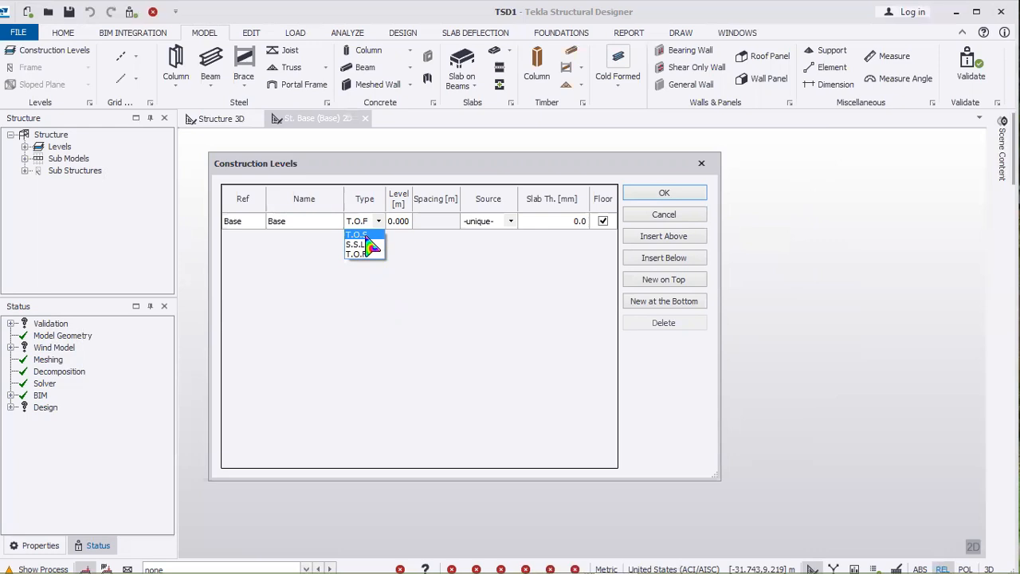
left_click(420, 243)
Step: Insert a construction level above Base with type S.S.L and a spacing of 3.5 m
left_click(663, 236)
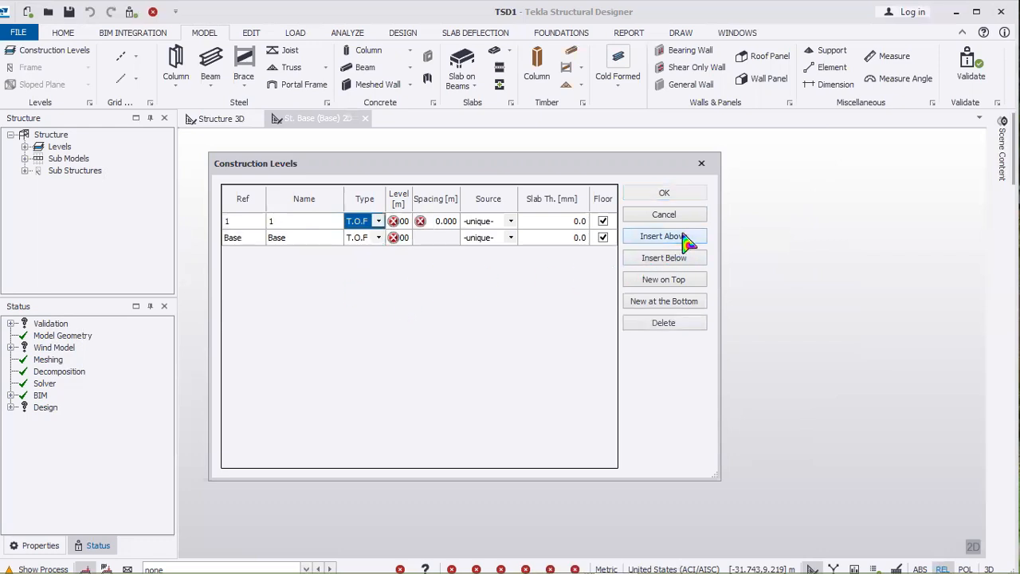
left_click(378, 221)
left_click(371, 253)
left_click(379, 222)
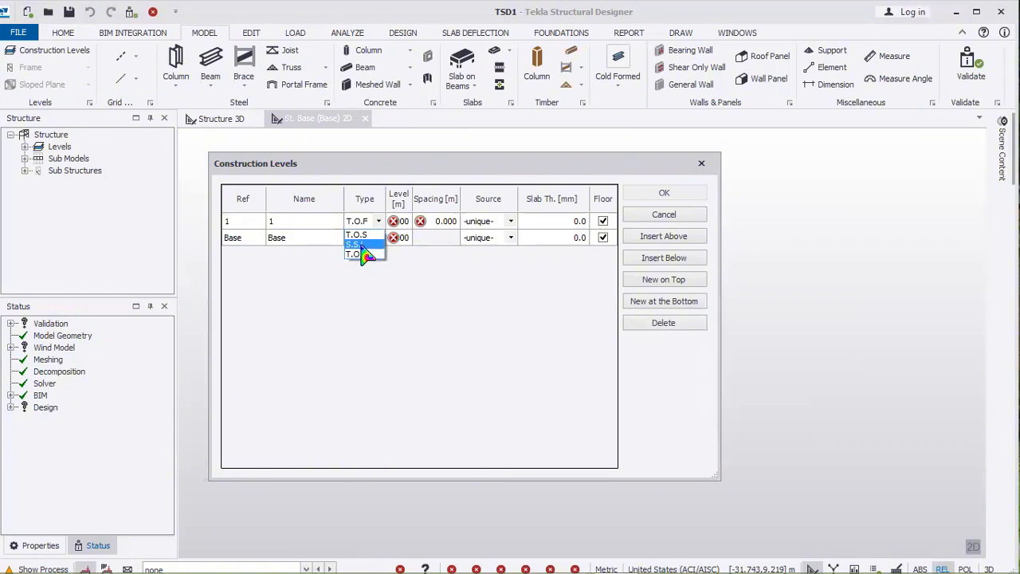
left_click(362, 244)
left_click(443, 225)
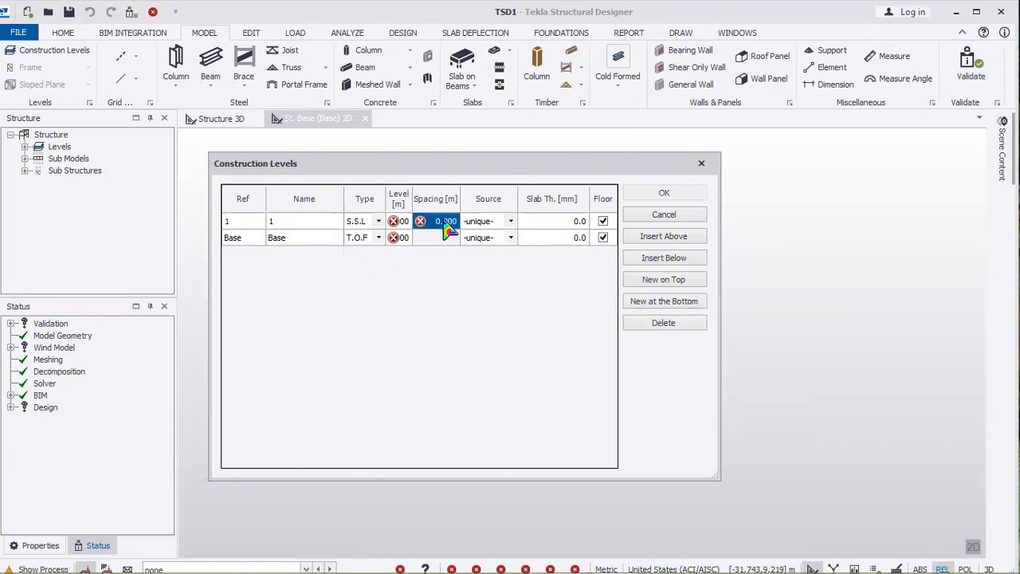
type("3.5")
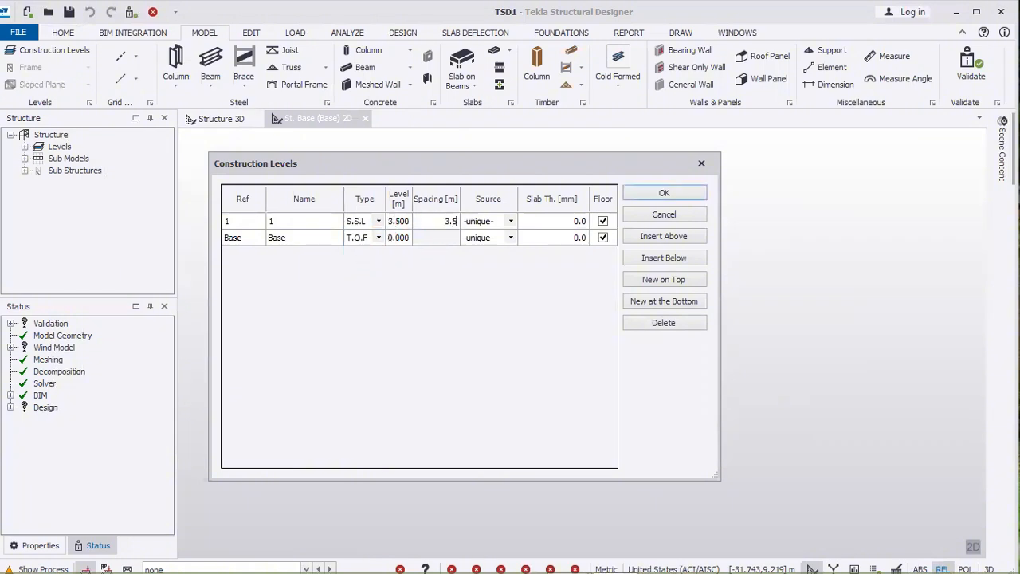
Step: Insert levels 2 and 3 above level 1 at the same 3.5 m spacing, and accept the construction levels
left_click(678, 237)
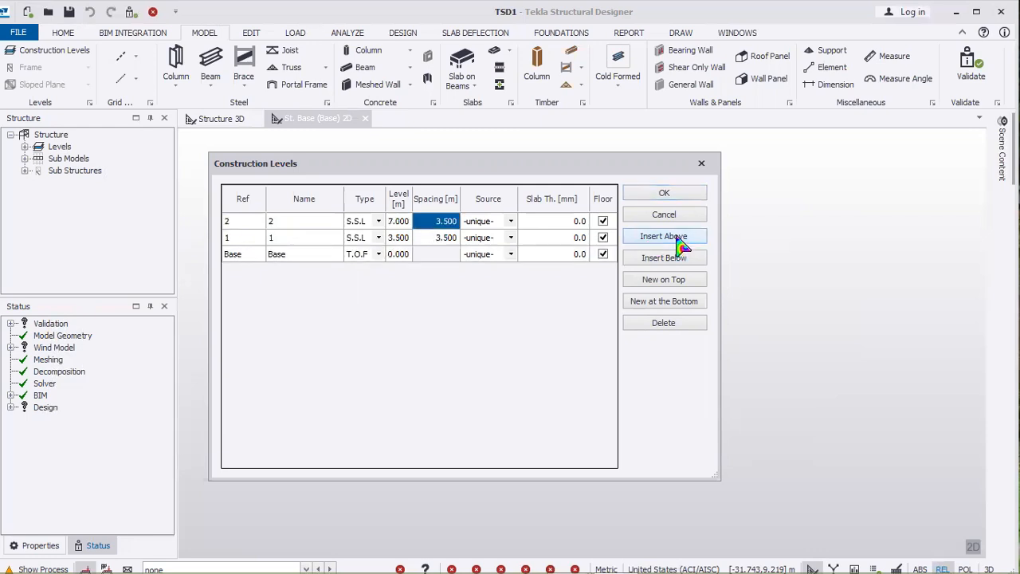
left_click(678, 239)
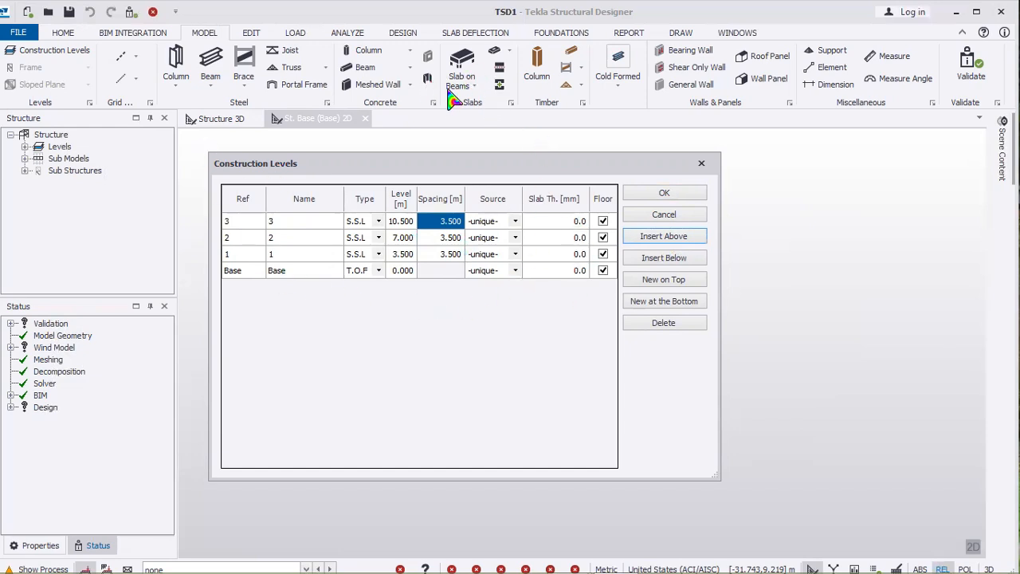
left_click(682, 194)
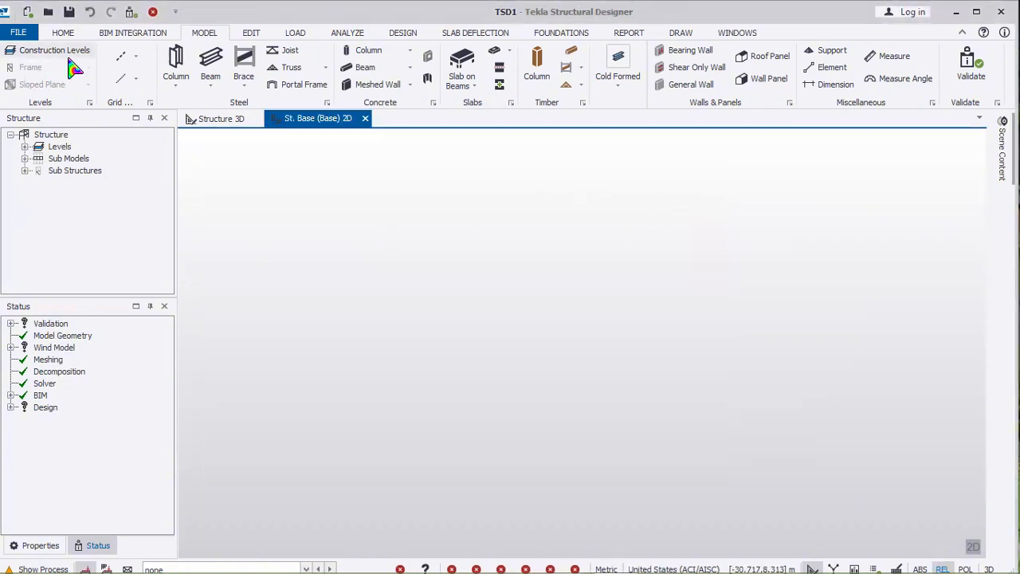
Step: Start a rectangular grid named AG 1 on all four levels, with its origin at 0,0 and all lines generated in DashDot style
left_click(137, 57)
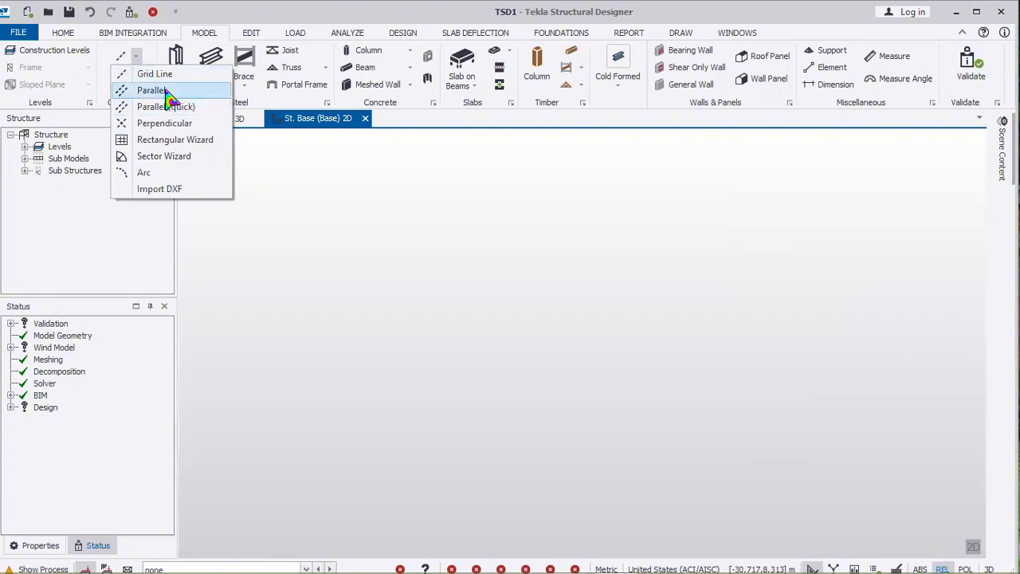
left_click(170, 144)
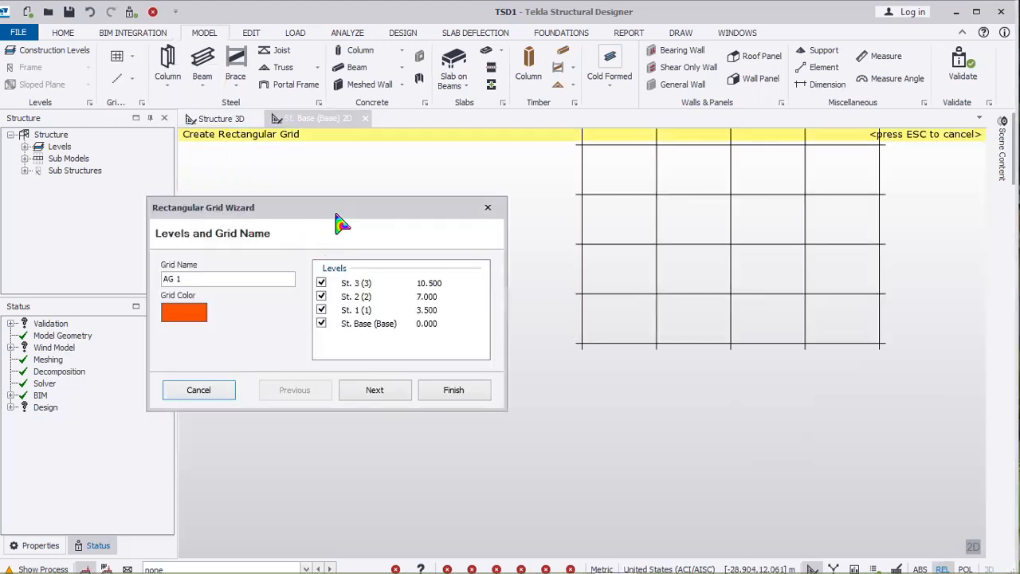
left_click_drag(336, 214, 258, 220)
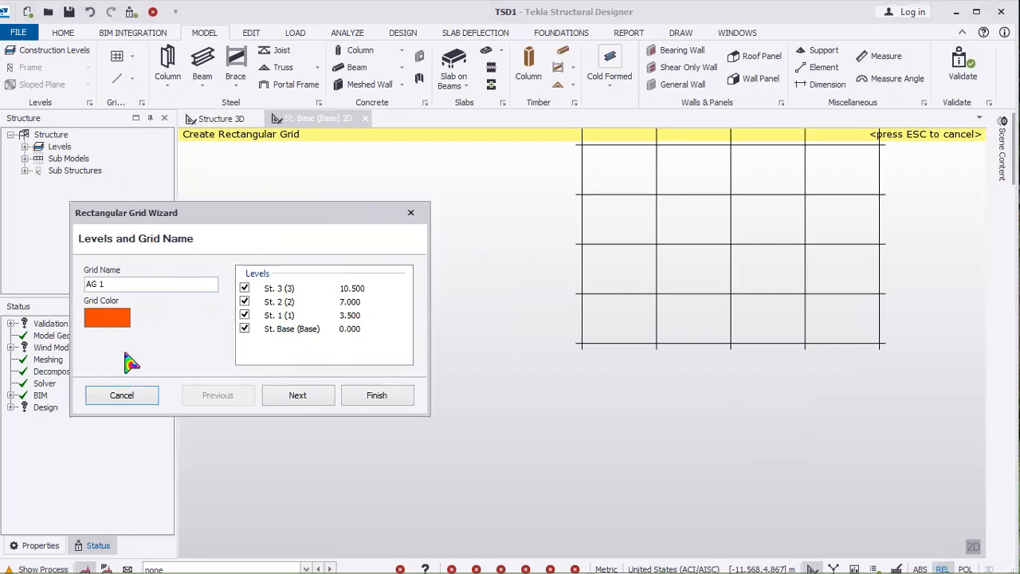
left_click(101, 284)
key("BackSpace")
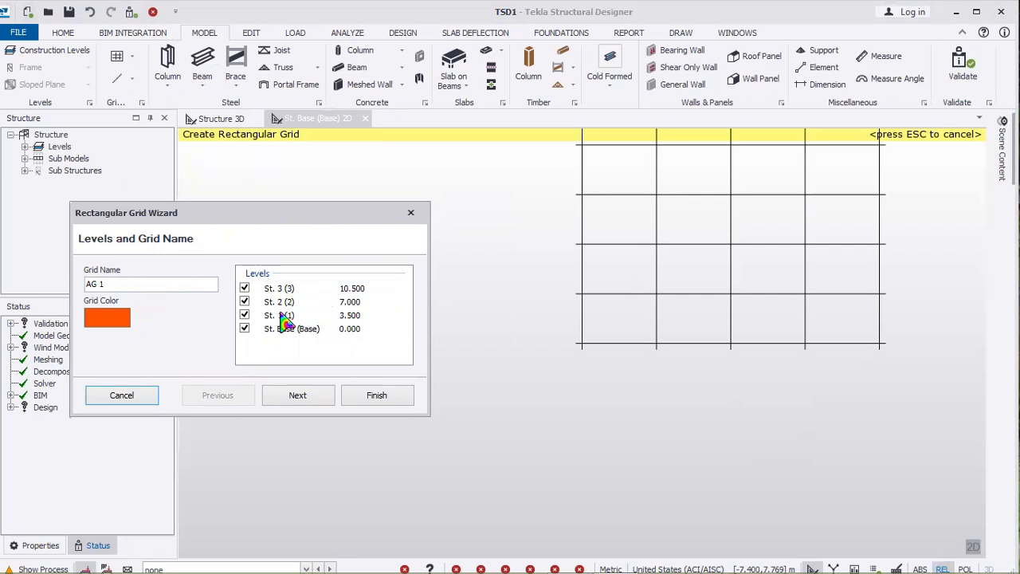
left_click(318, 403)
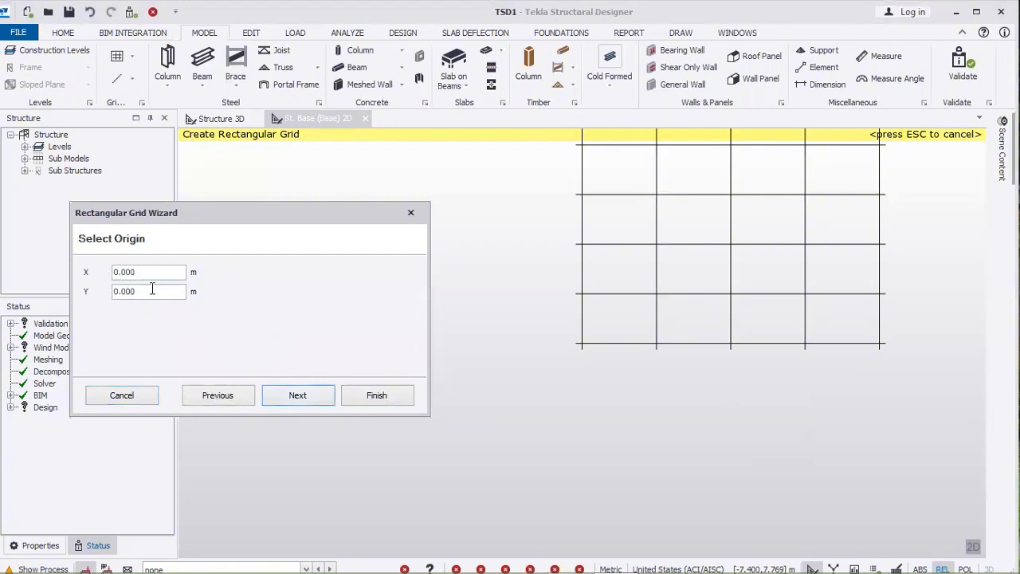
left_click(308, 395)
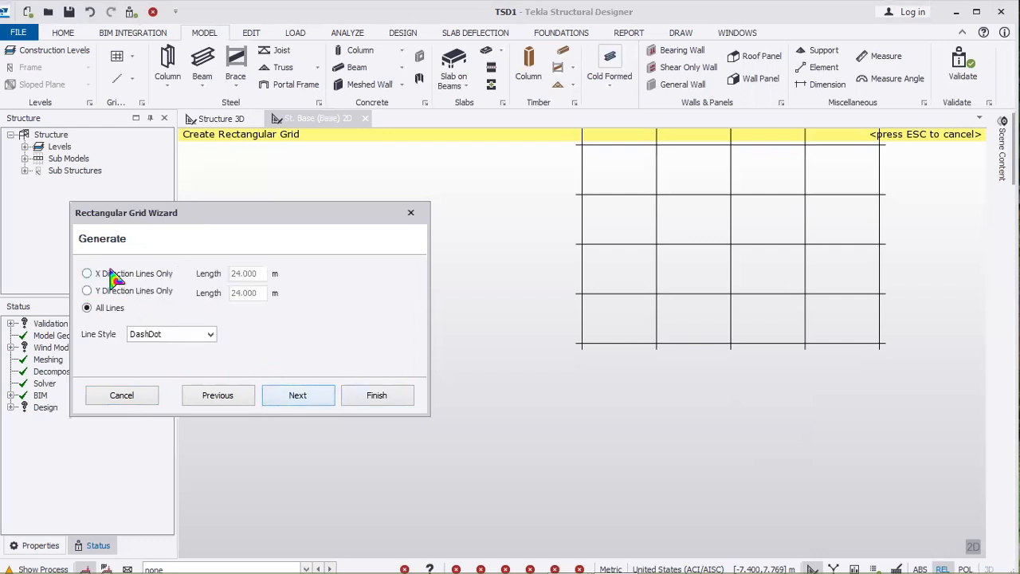
left_click(313, 397)
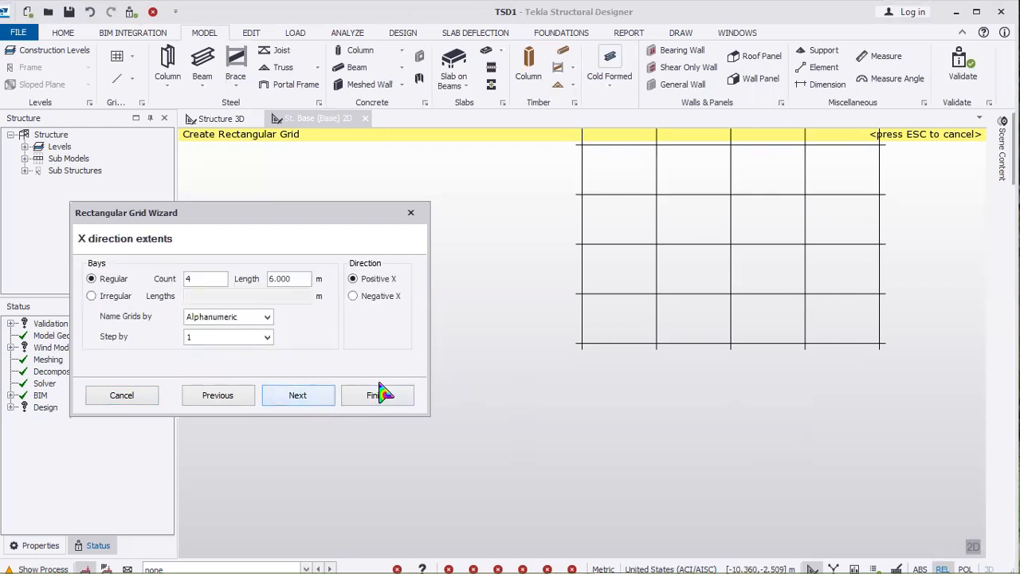
Step: Set the grid's X-direction extents to 6 regular bays of 5 m each
left_click_drag(297, 221, 313, 212)
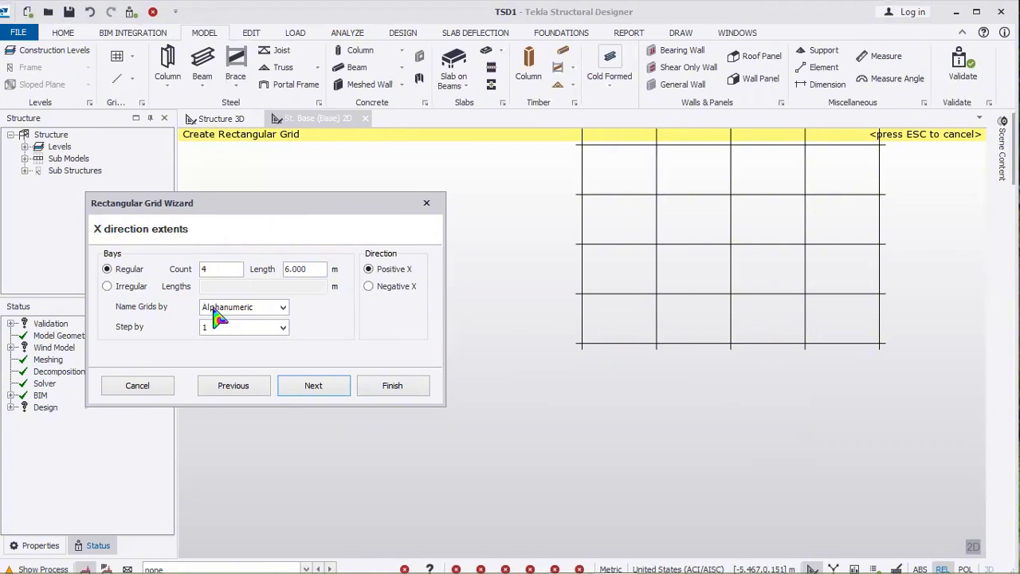
double_click(284, 268)
type("8")
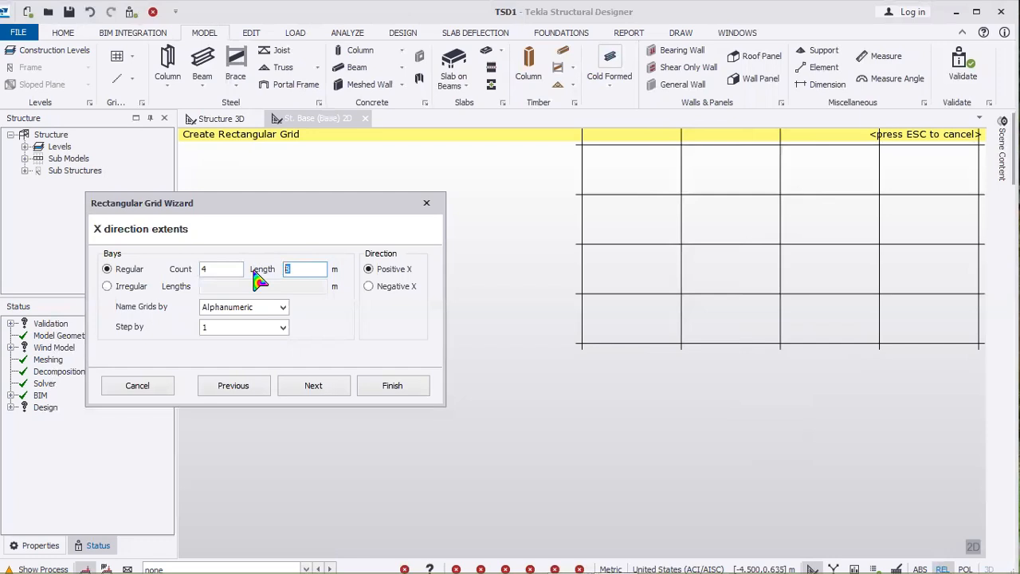
type("5")
double_click(218, 270)
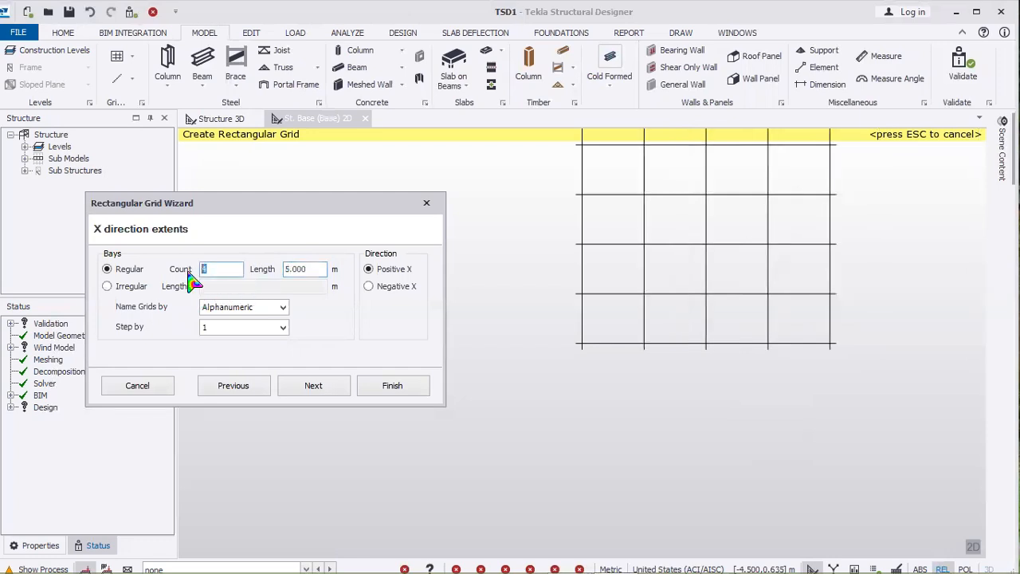
type("6")
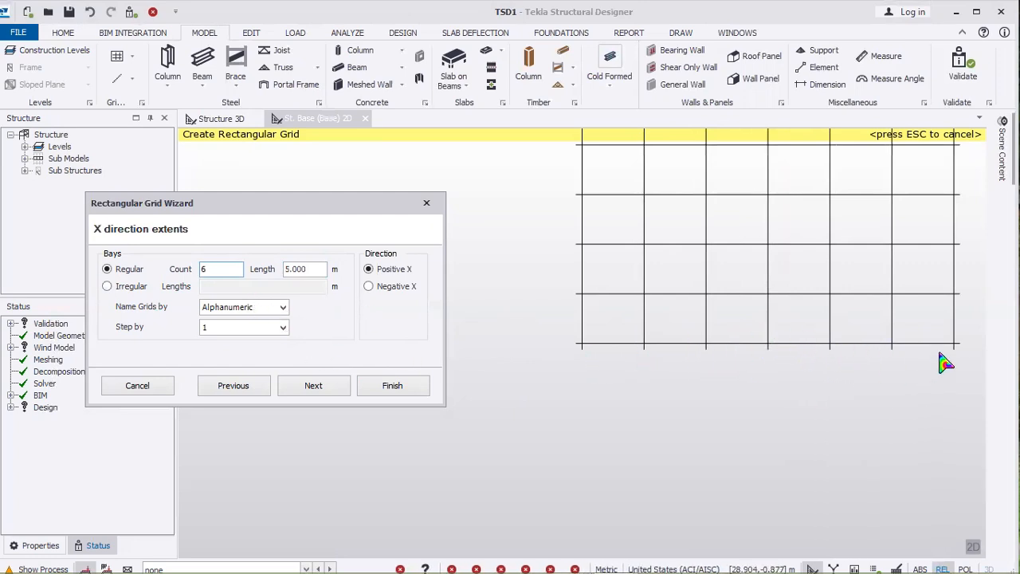
Step: Try irregular X-direction bays of 4, 5, 5, 7 and 6 m, and return to regular bays
left_click(106, 286)
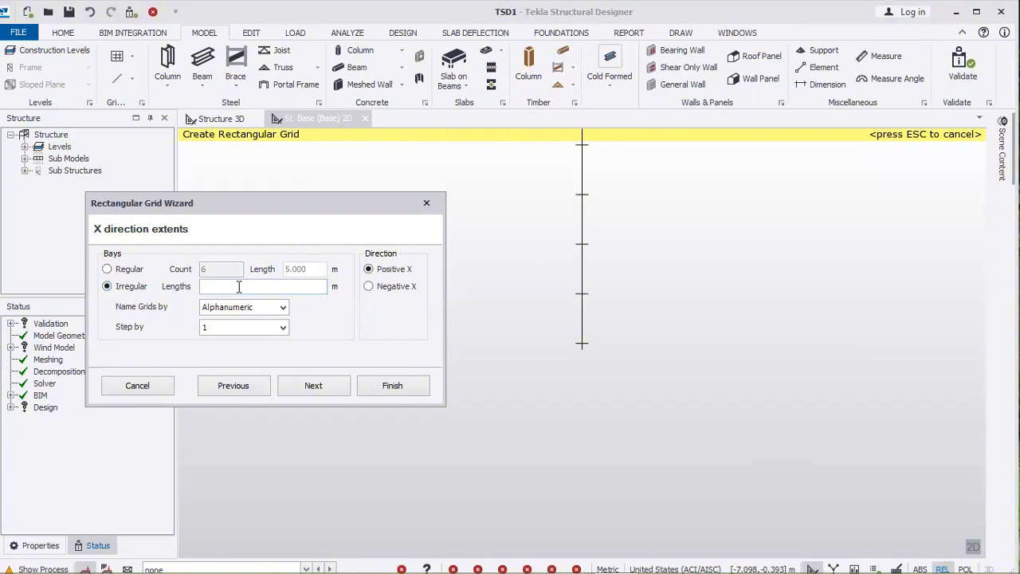
left_click(292, 286)
type("4")
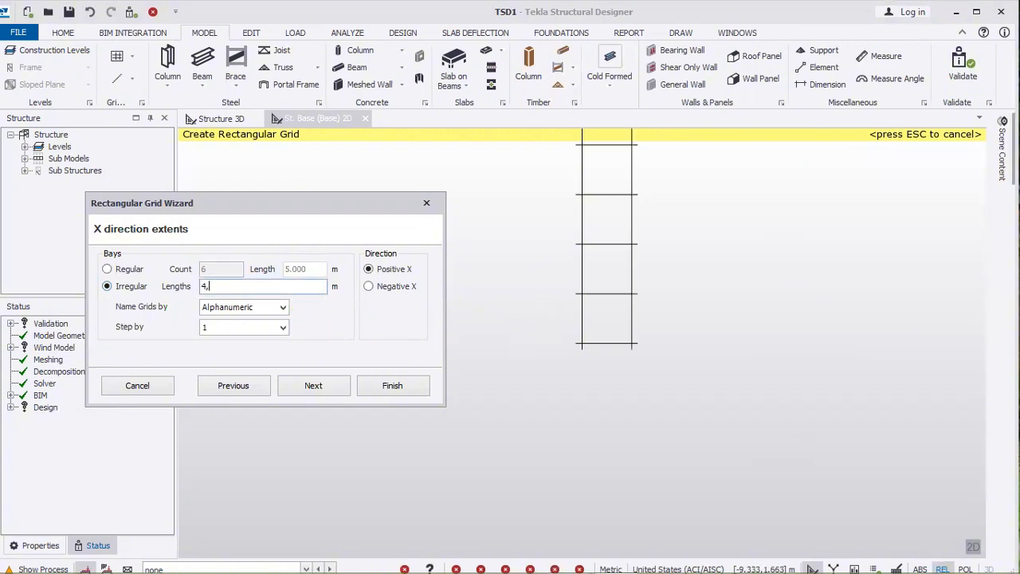
type(",5")
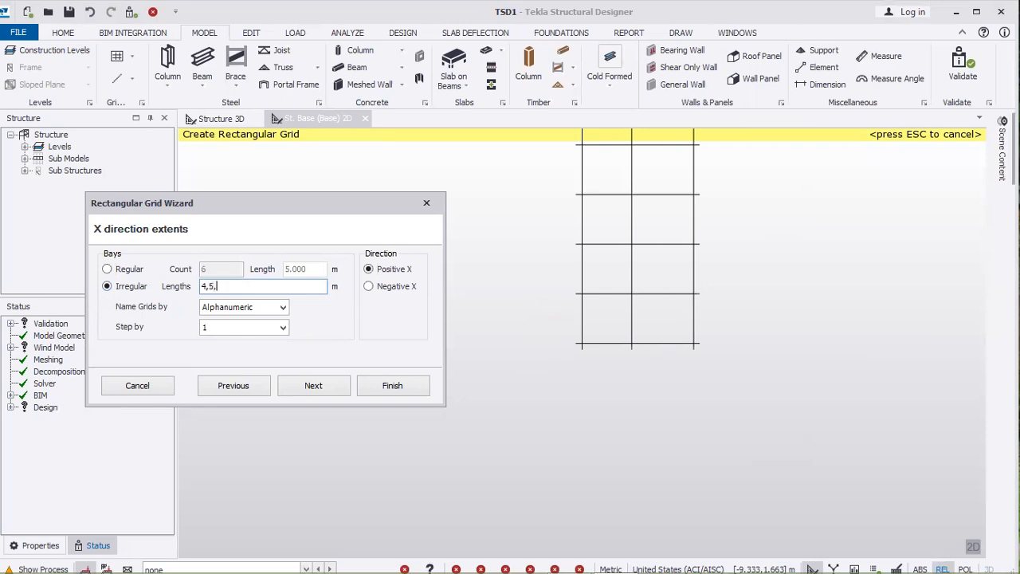
type(",5")
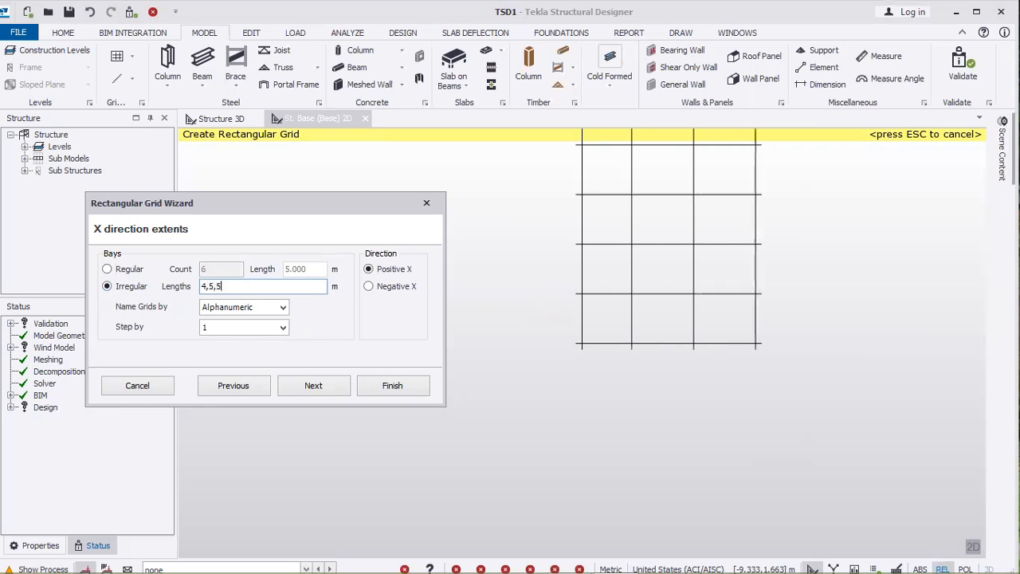
type(",7")
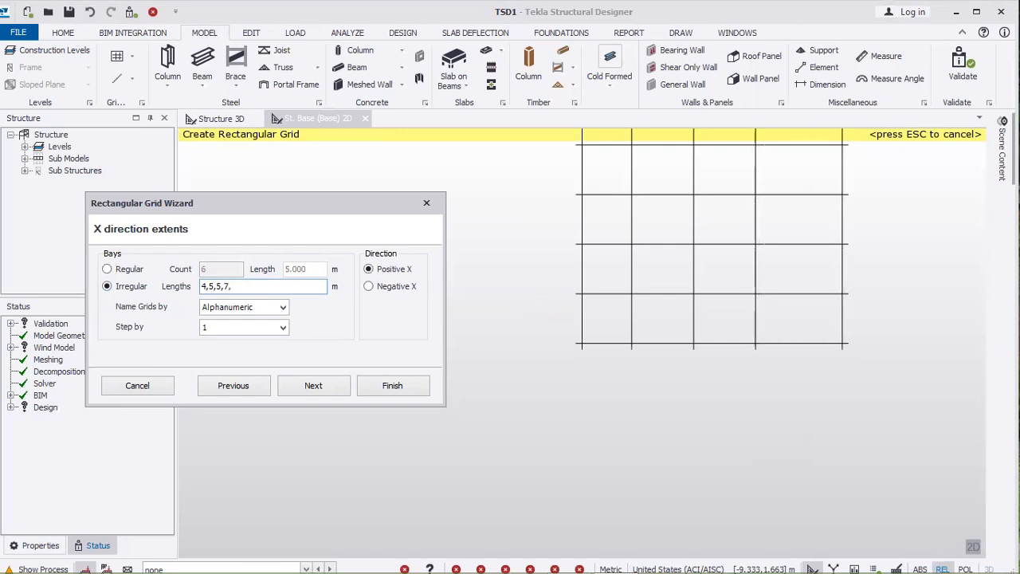
type(",6")
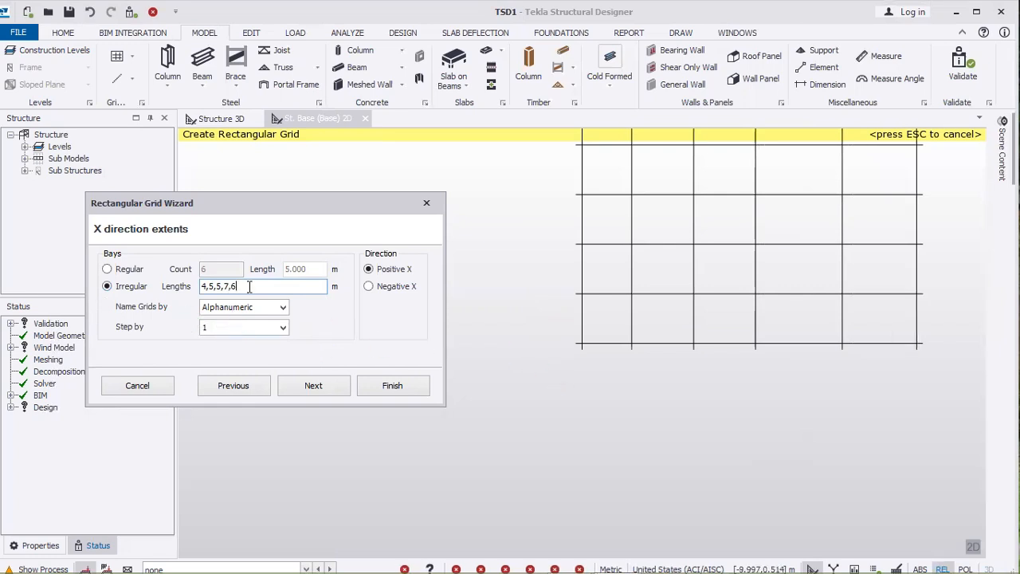
left_click_drag(242, 286, 143, 292)
key("BackSpace")
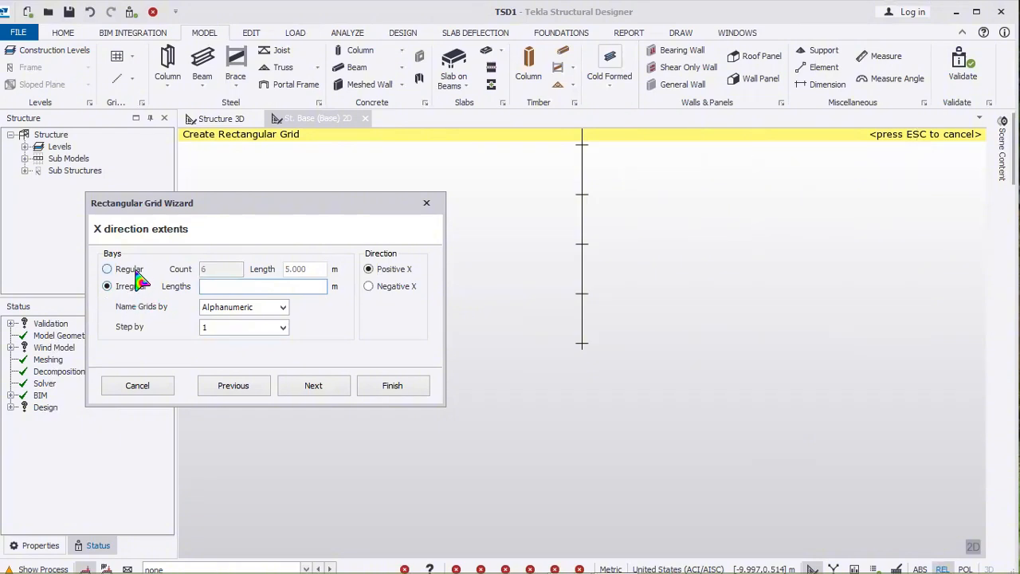
left_click(135, 271)
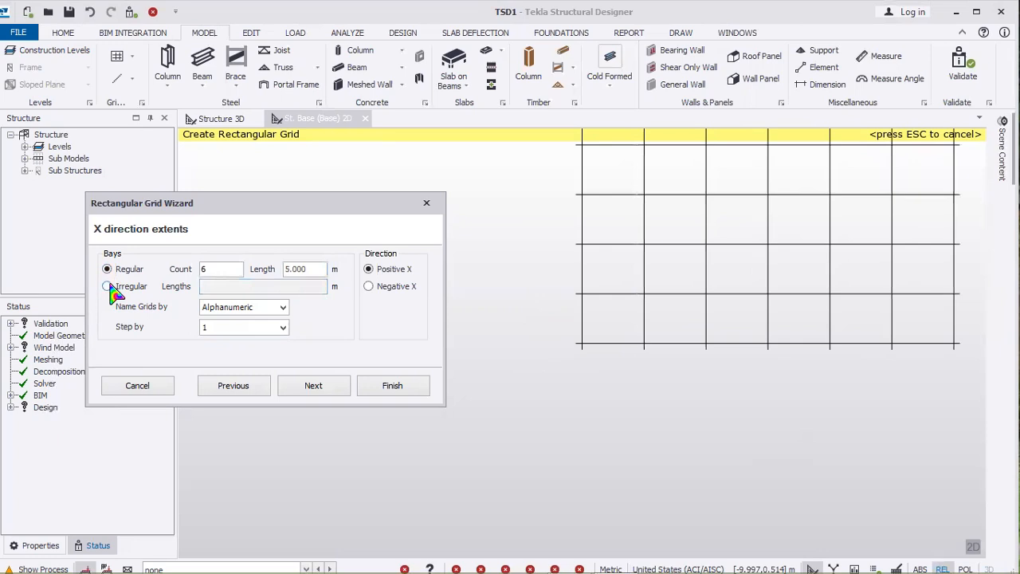
Step: Set the X-direction extents to 5 regular bays of 4 m each and continue to the Y direction
double_click(317, 263)
type("4")
left_click(219, 270)
type("5")
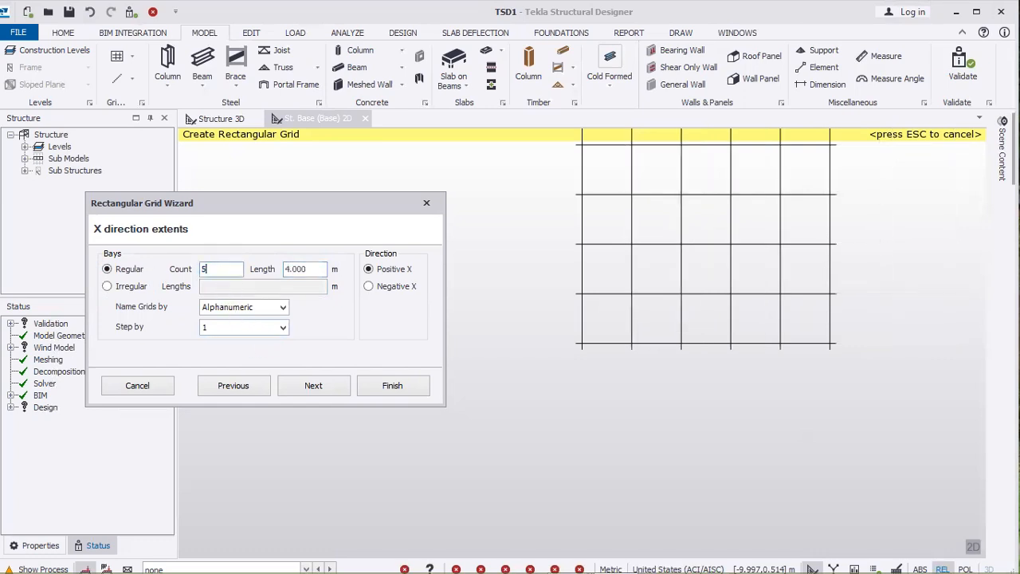
left_click(322, 269)
left_click(314, 388)
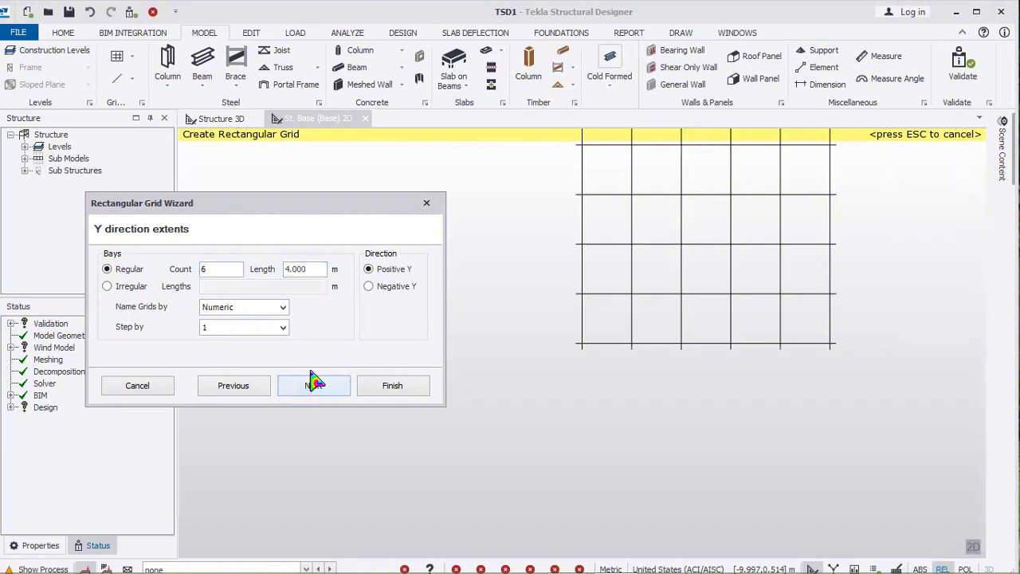
Step: Name the Y-direction grids alphanumerically and set their regular bay count to 3
left_click(283, 328)
left_click(283, 330)
left_click(283, 308)
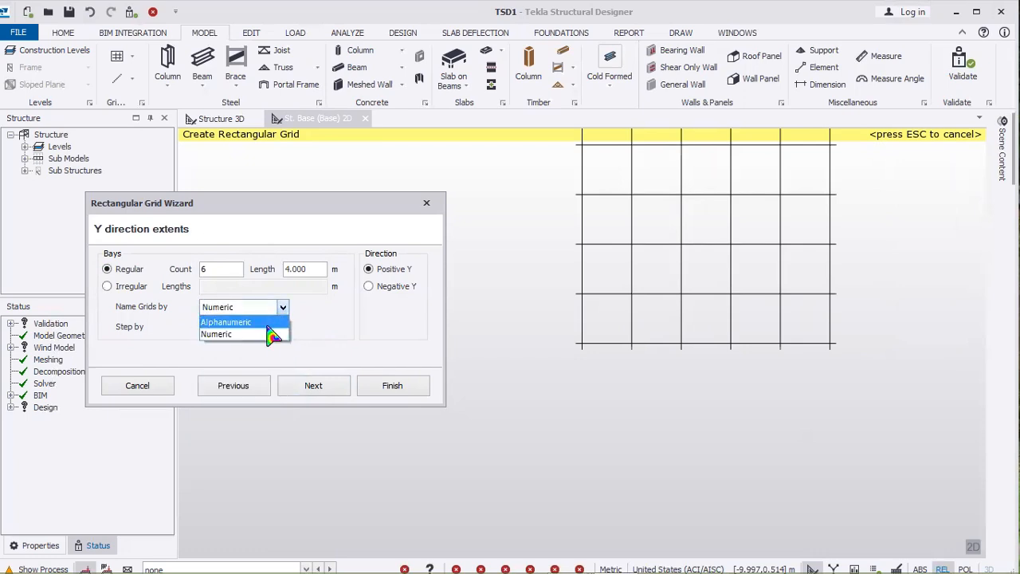
left_click(239, 322)
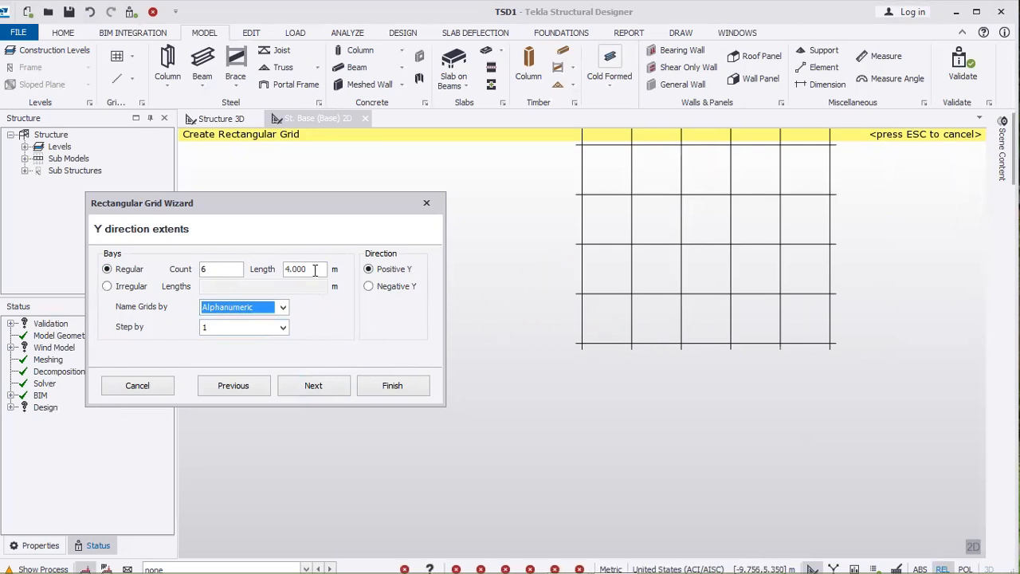
double_click(214, 268)
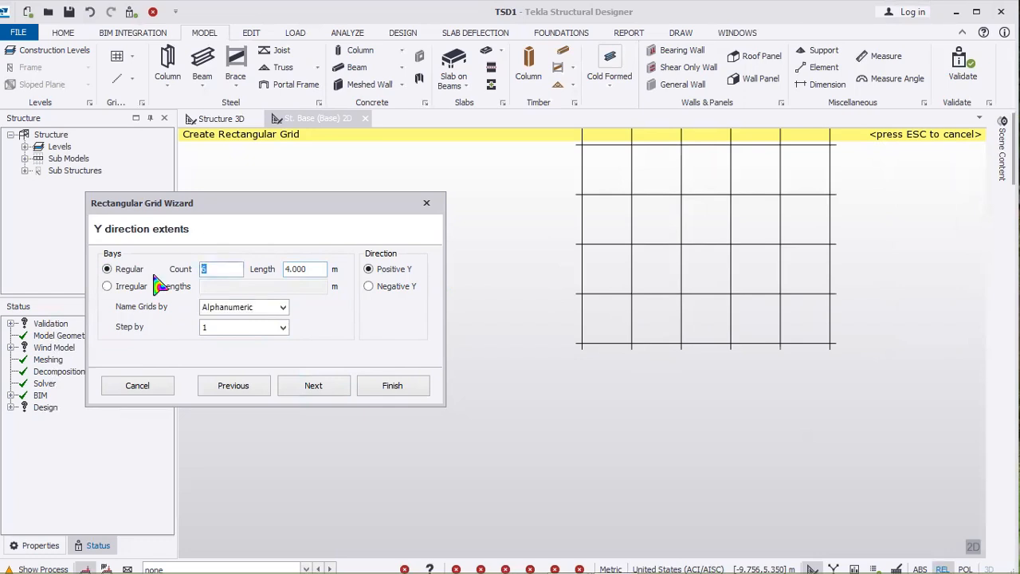
type("33")
type("3")
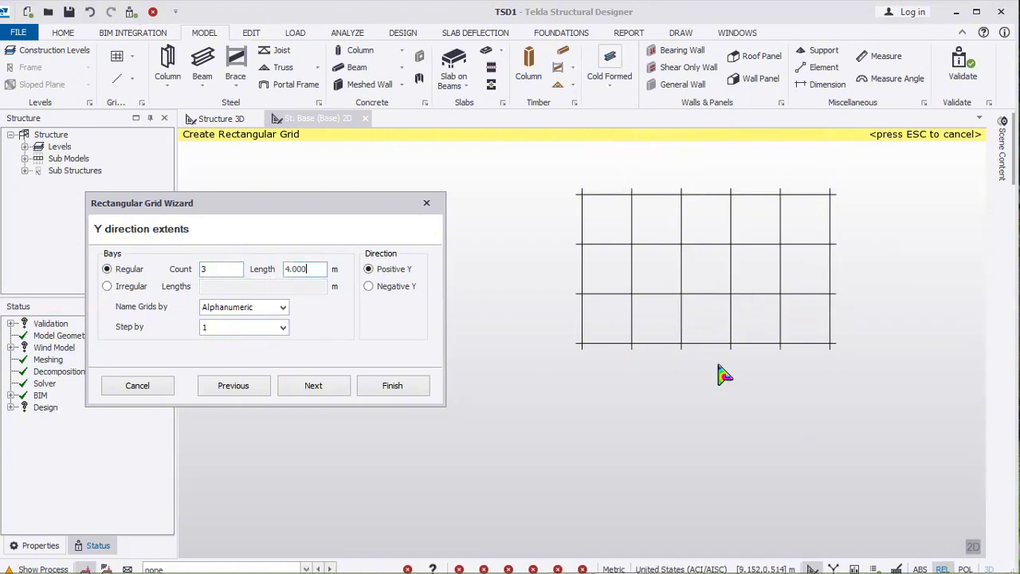
Step: Try irregular Y-direction bays of 4, 5 and 4 m, and switch back to regular bays
left_click(114, 289)
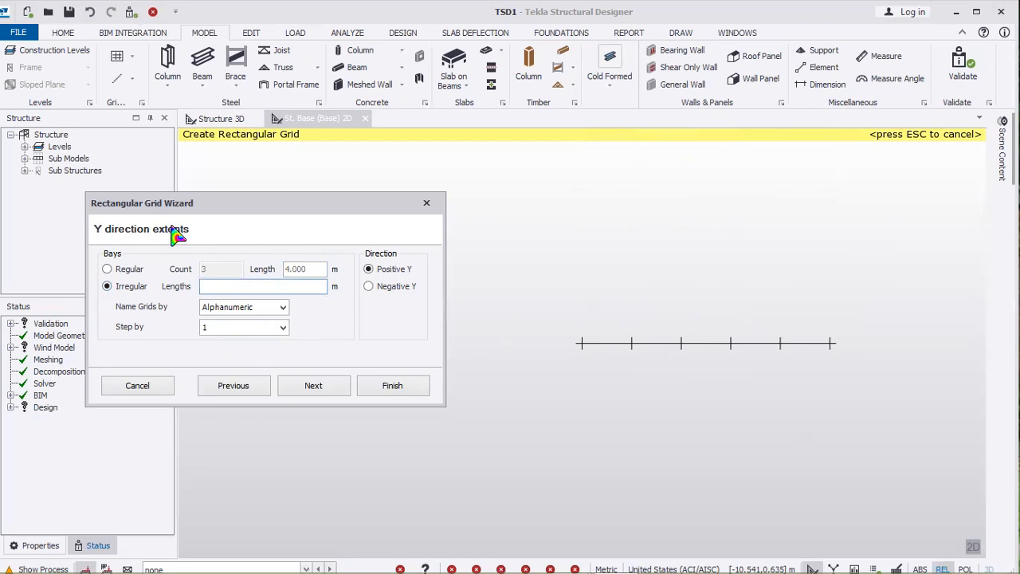
type("4,")
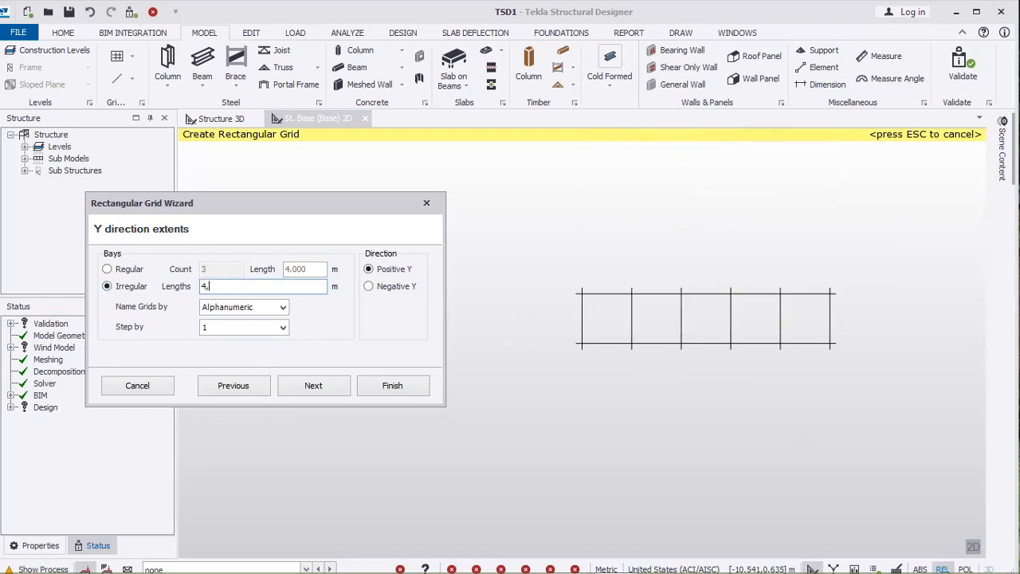
type("5")
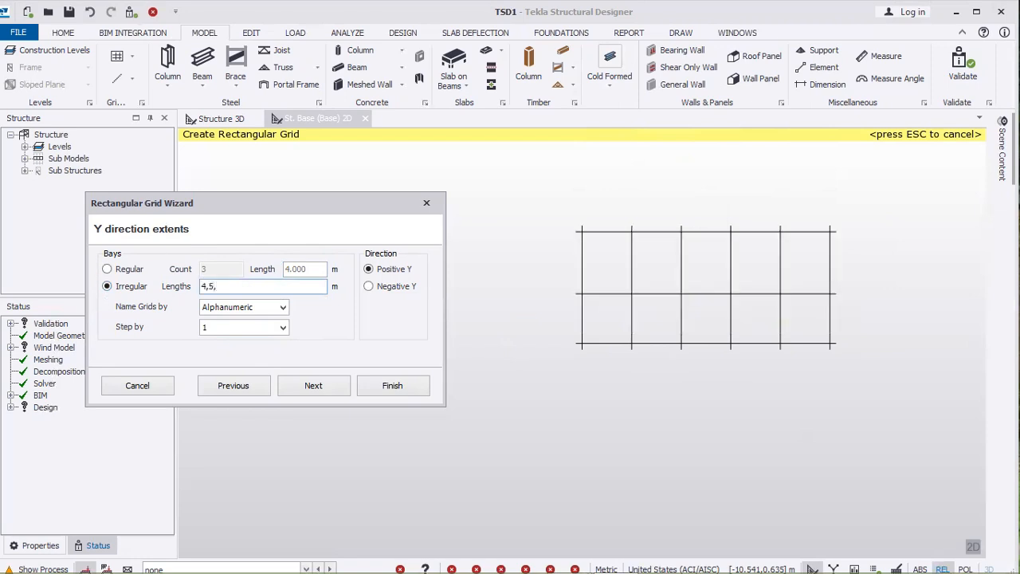
type(",4")
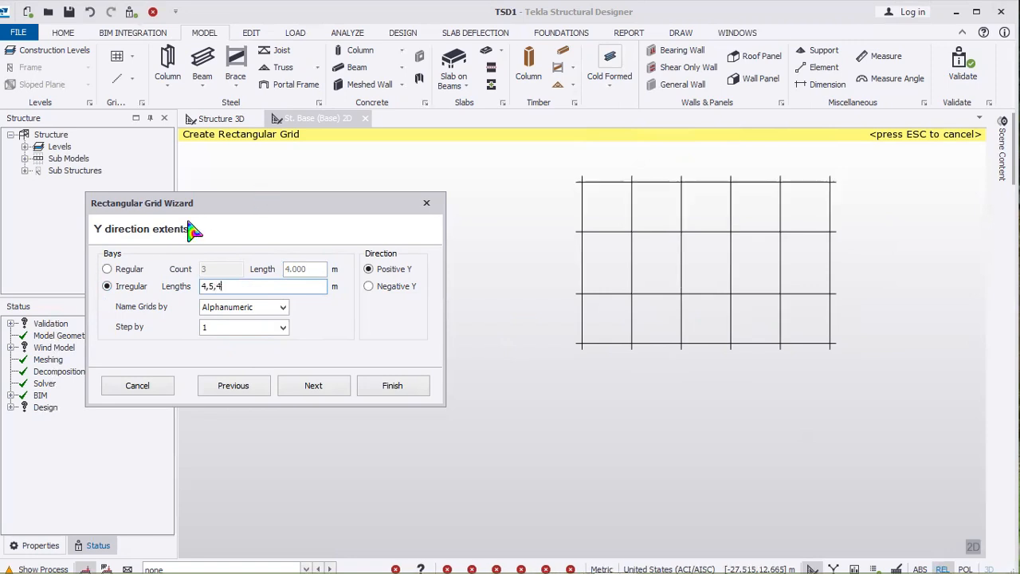
left_click_drag(241, 285, 180, 291)
key("Delete")
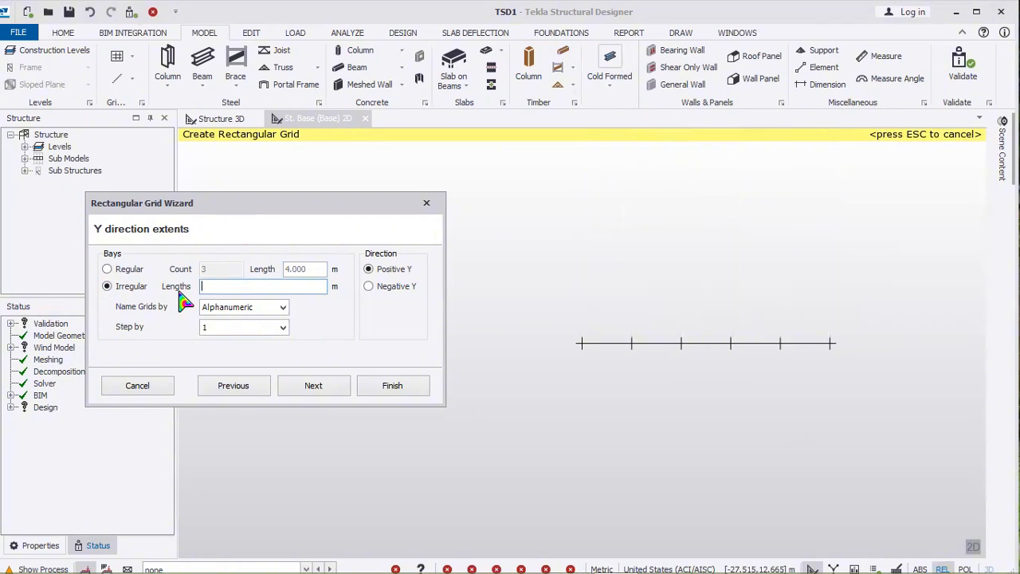
left_click(119, 270)
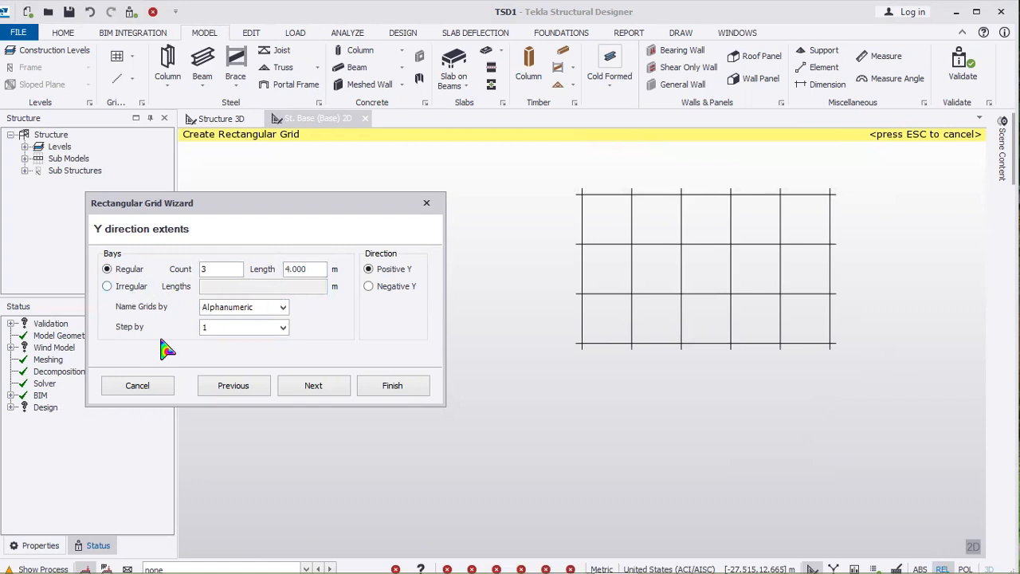
Step: Go back to set the X-direction bay count to 6, and finish the rectangular grid with the default rotation
left_click(228, 385)
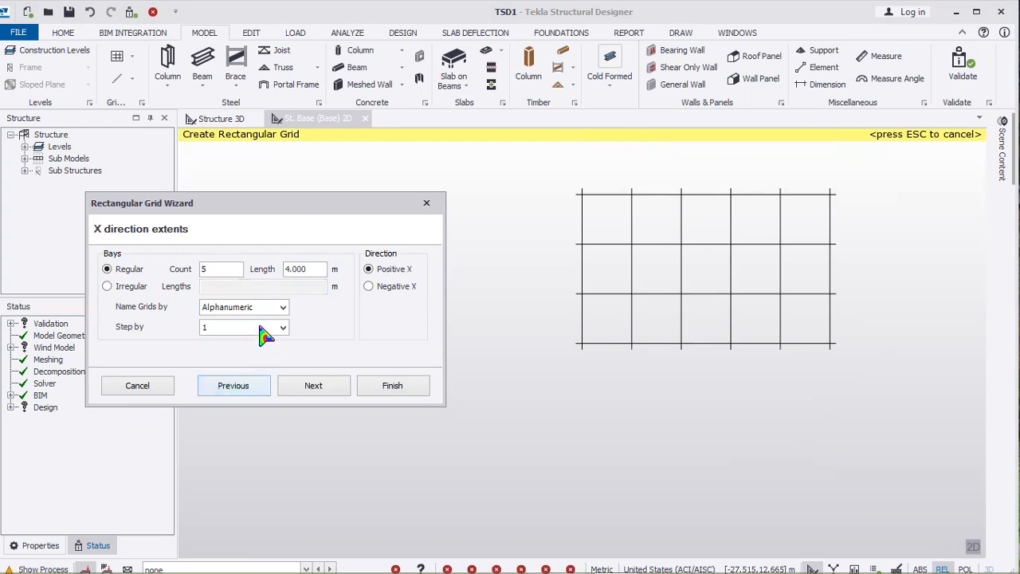
double_click(234, 272)
type("6")
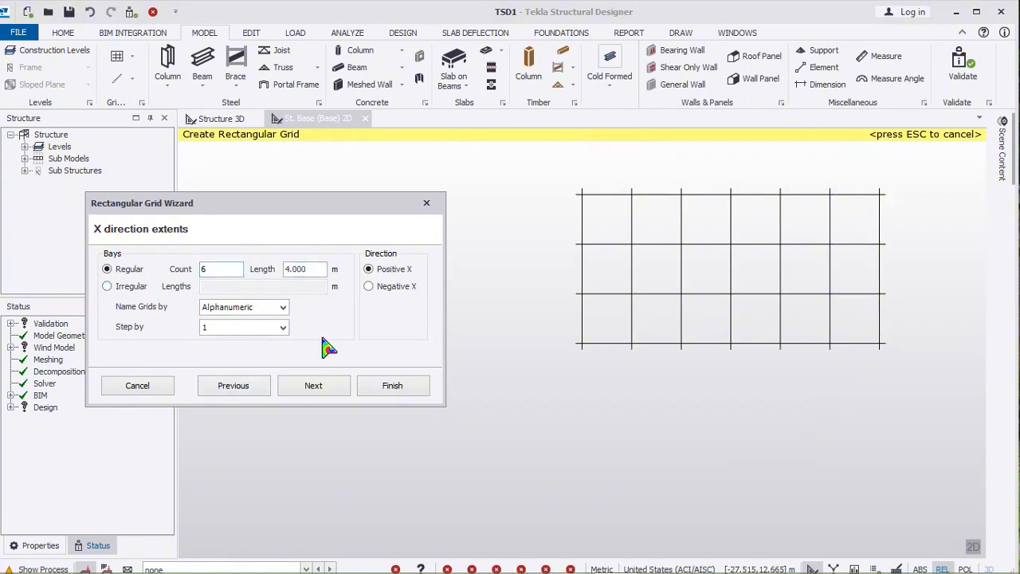
left_click(311, 385)
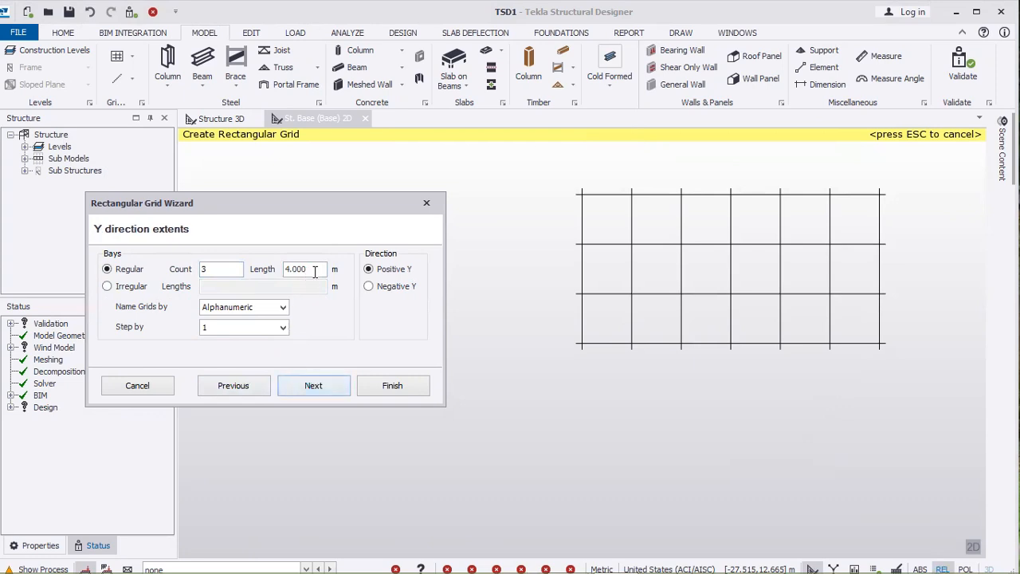
left_click(314, 386)
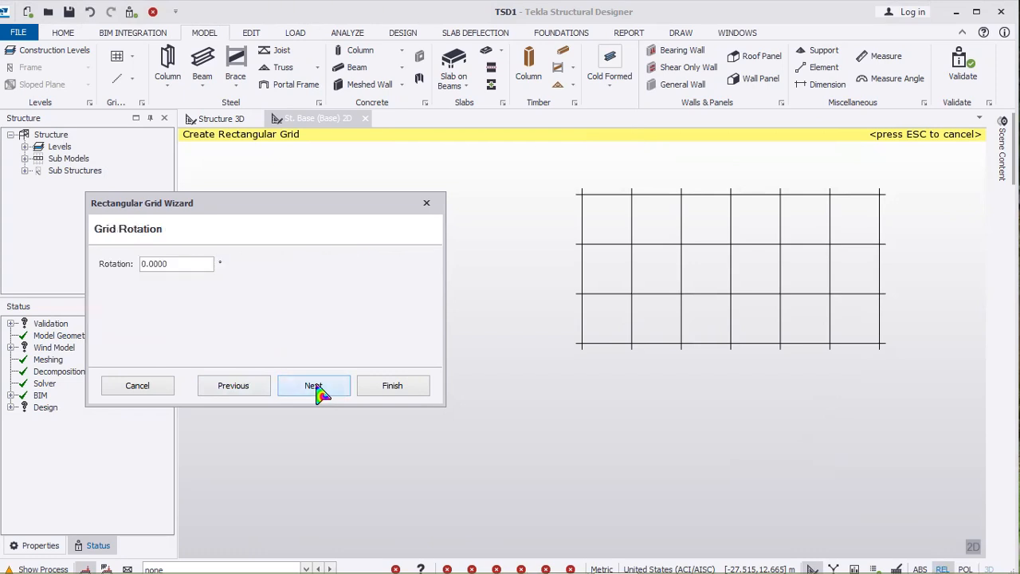
left_click(318, 392)
left_click(393, 387)
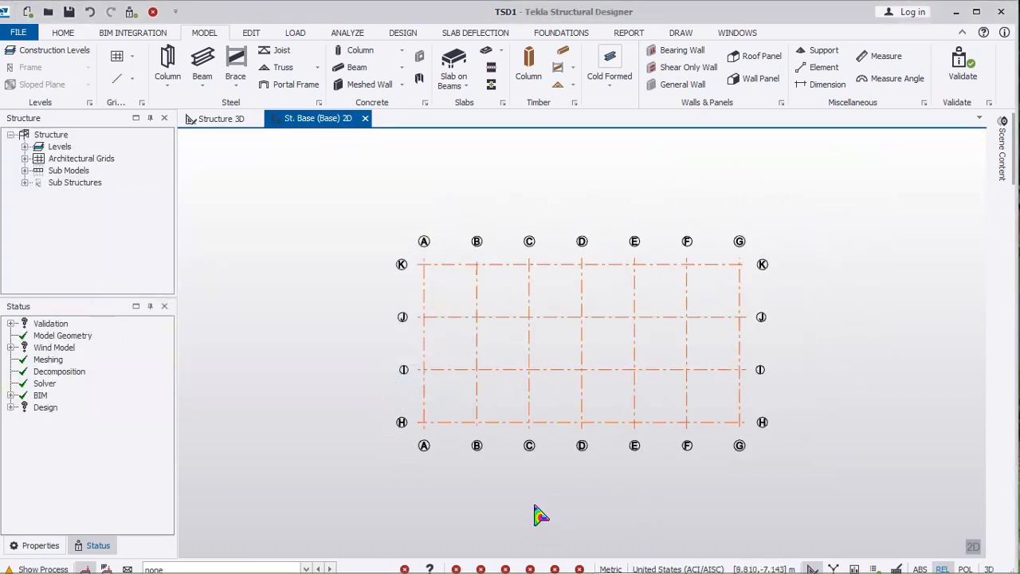
scroll(533, 502, "up", 1)
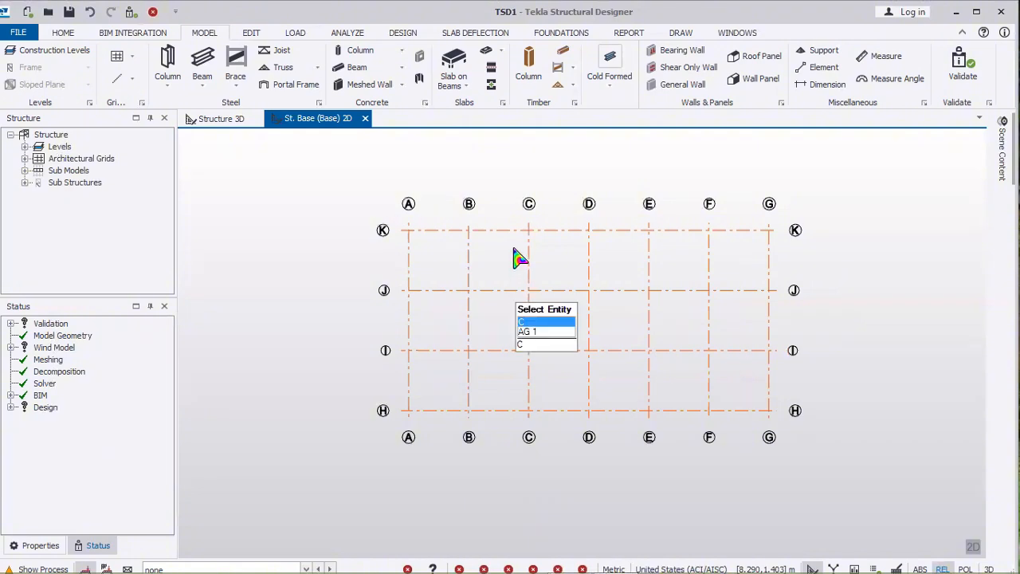
scroll(514, 310, "up", 1)
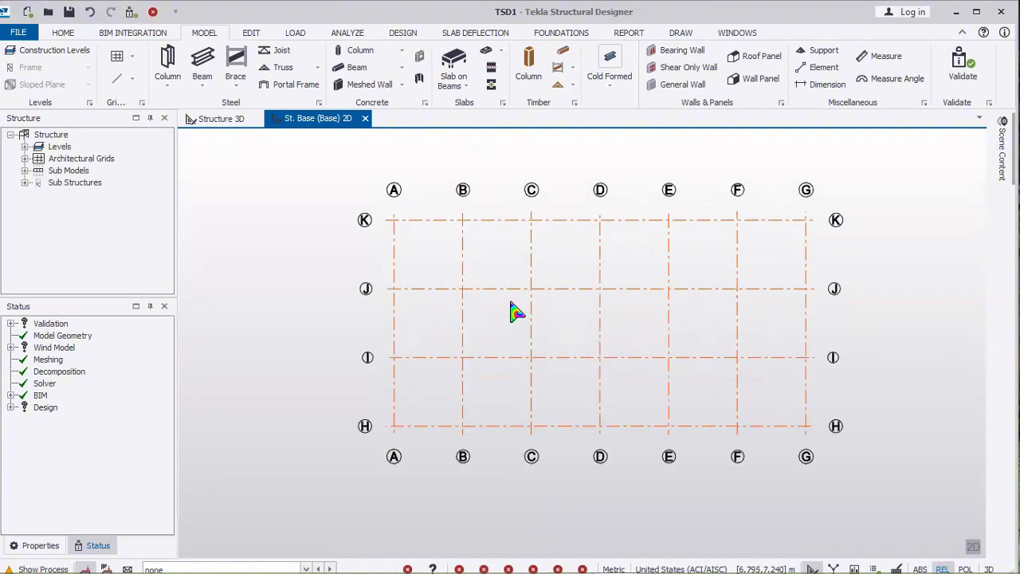
scroll(512, 303, "down", 1)
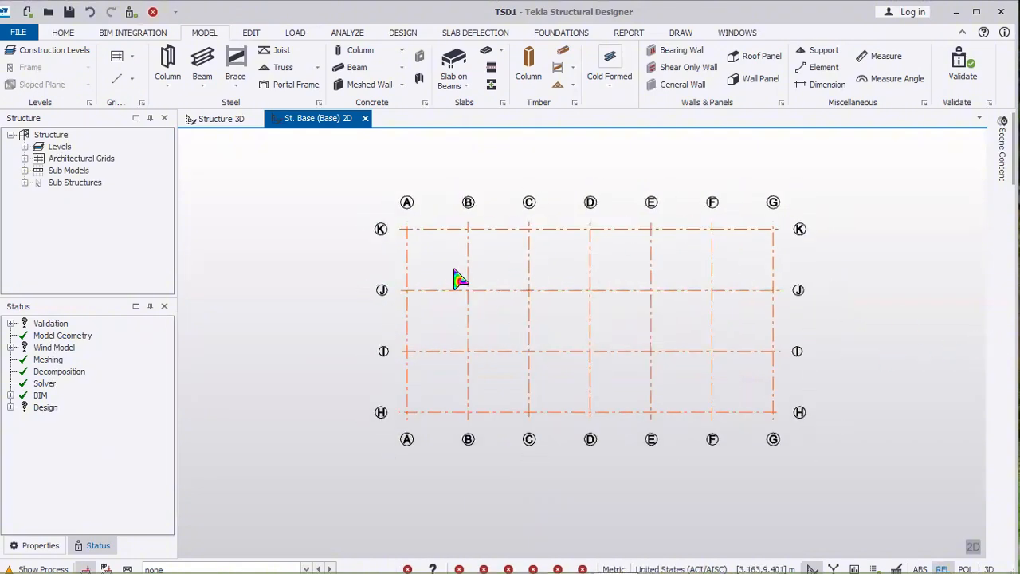
scroll(455, 270, "up", 1)
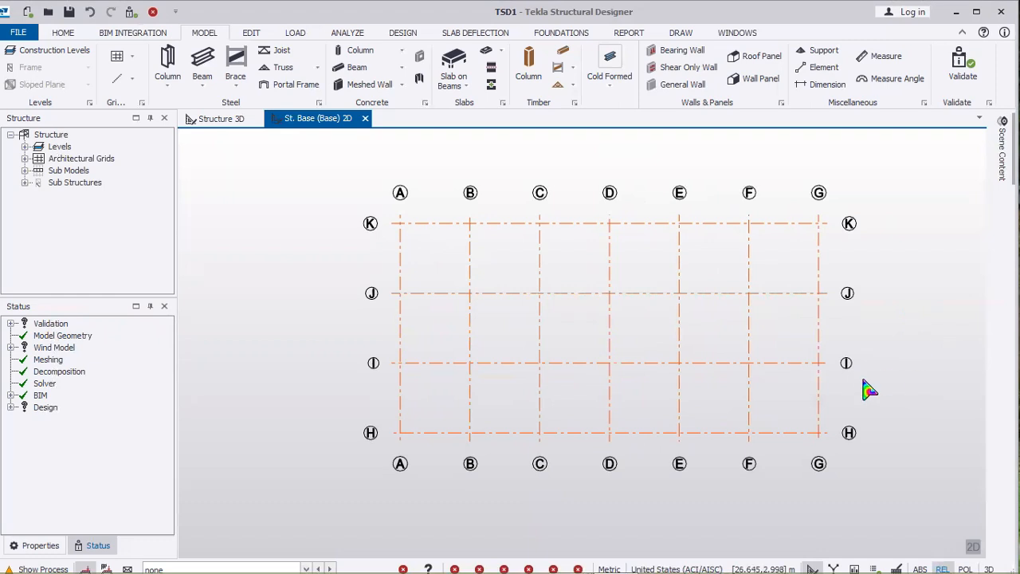
scroll(773, 354, "down", 1)
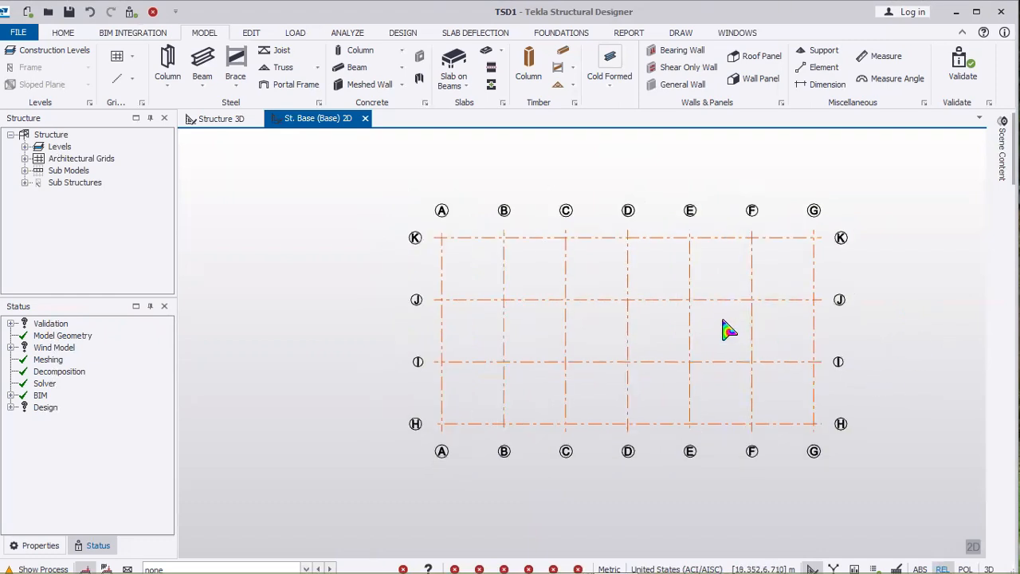
scroll(727, 328, "up", 1)
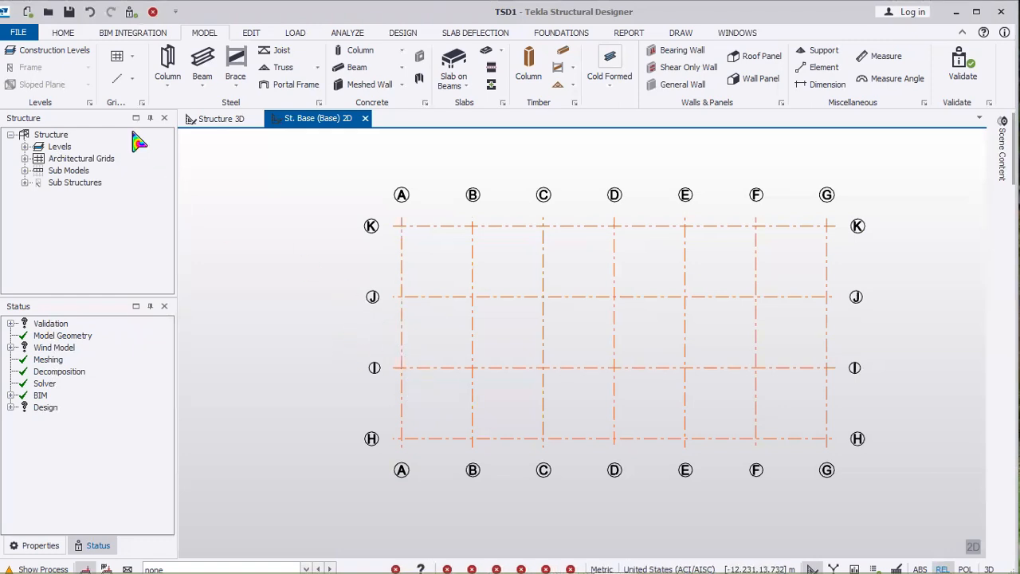
Step: Add a parallel (quick) copy of grid line A, offset 3.5 m outward from the grid
left_click(132, 57)
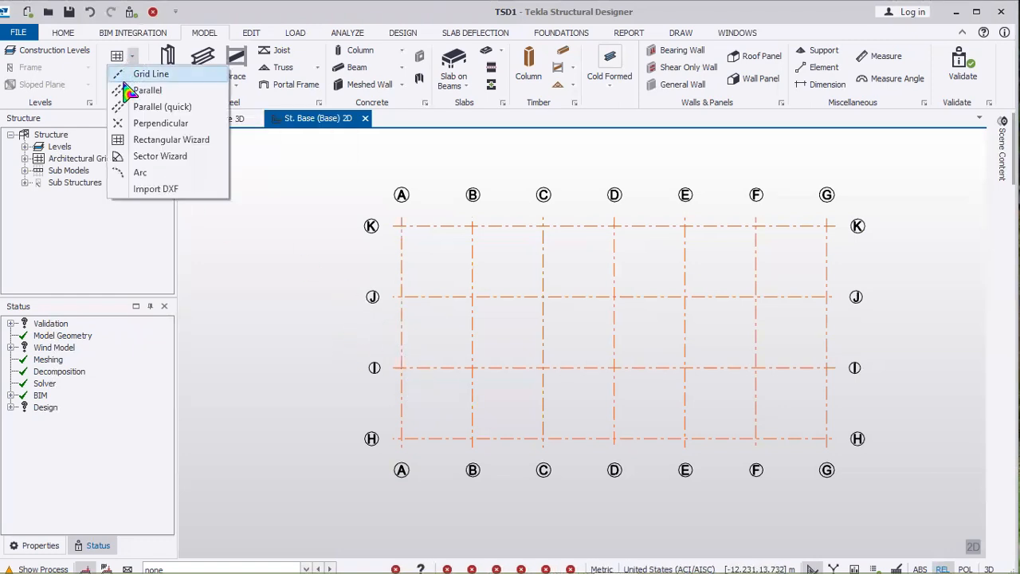
left_click(165, 109)
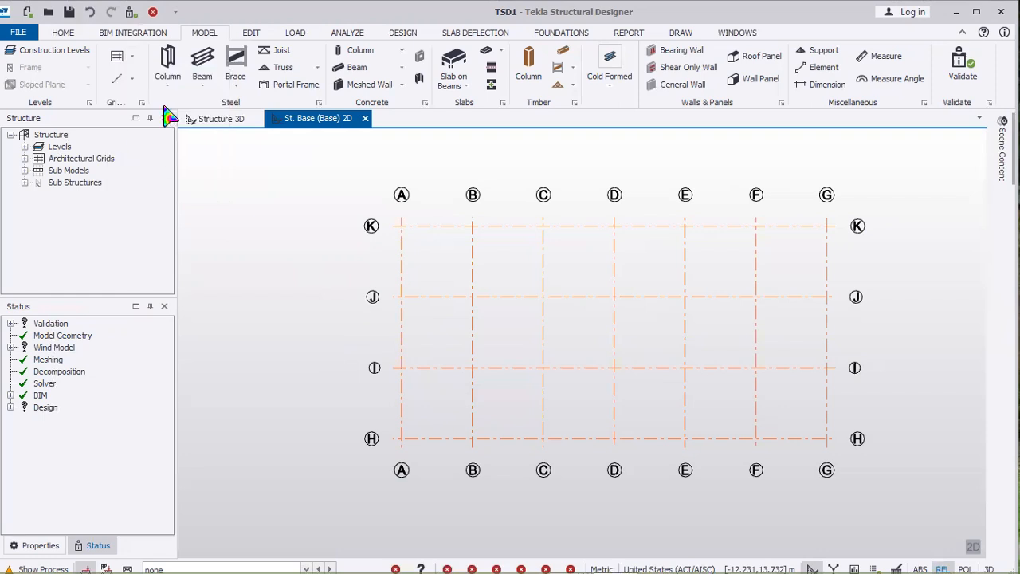
left_click(402, 343)
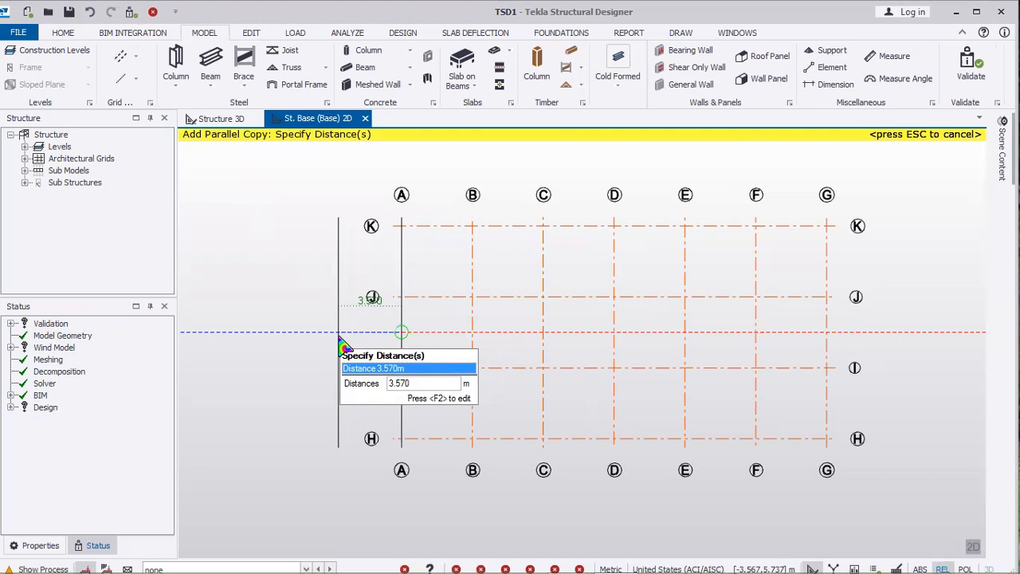
key("F2")
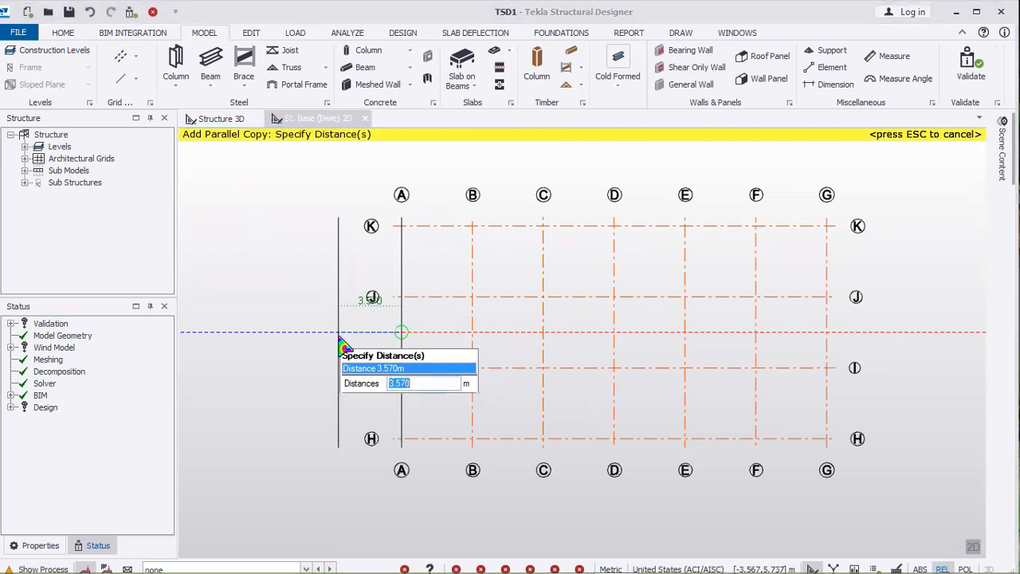
type("3.5")
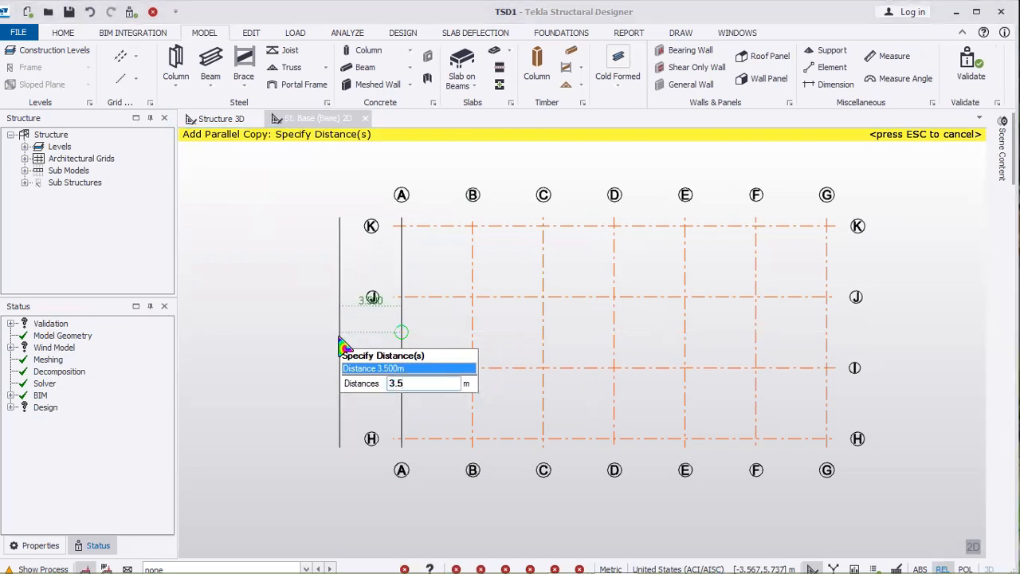
key("Return")
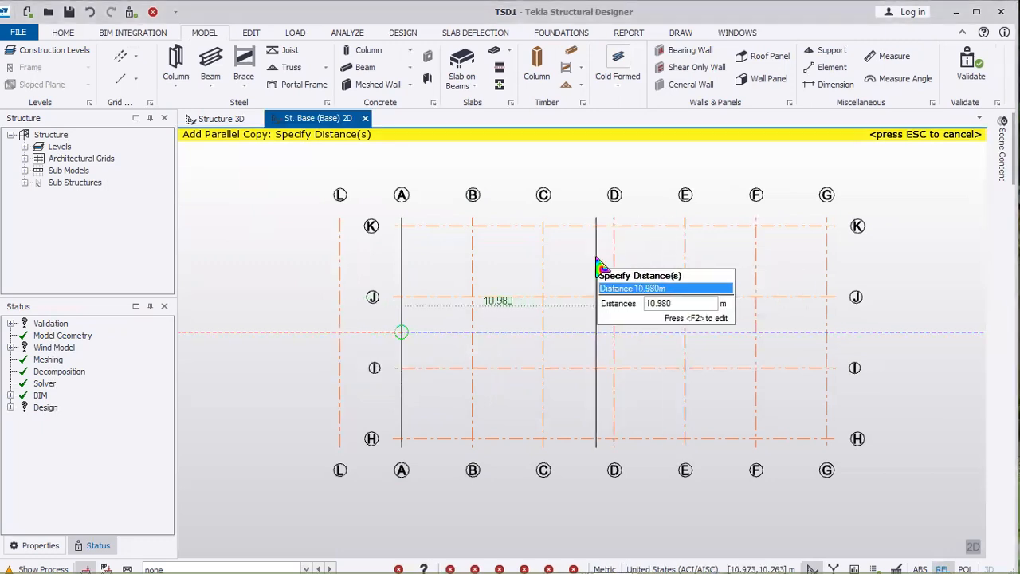
key("Escape")
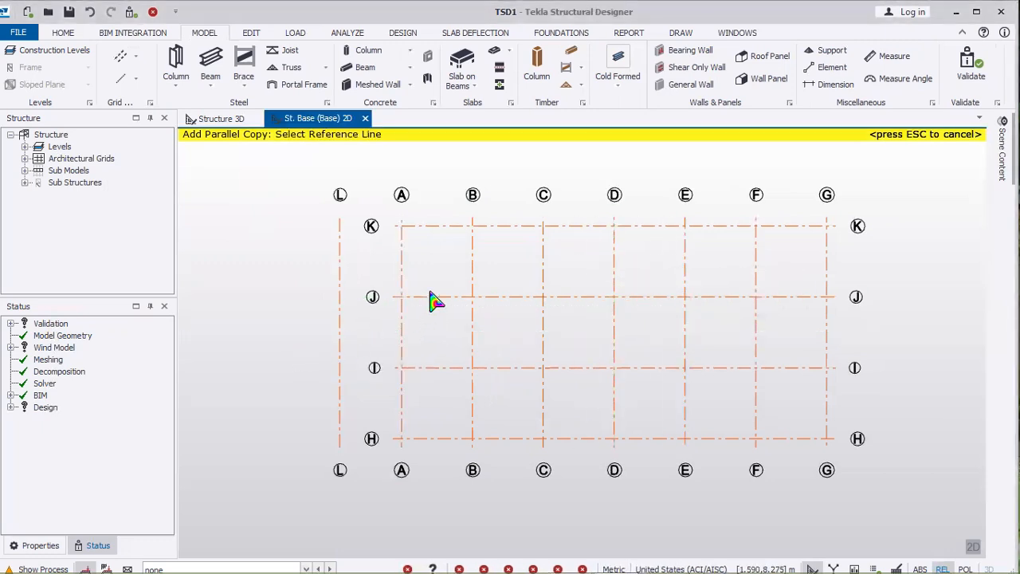
key("Escape")
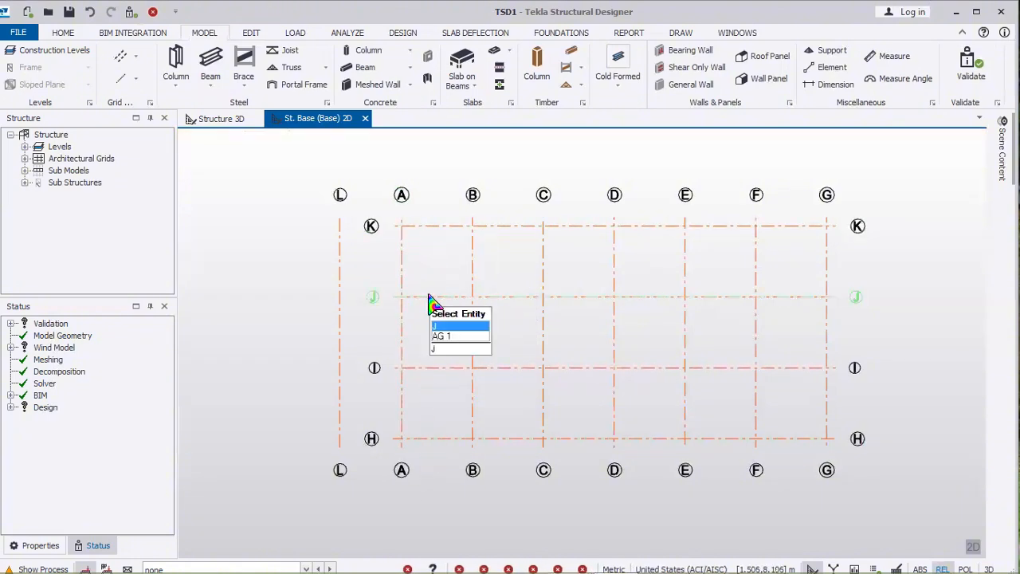
Step: Extend grid lines J, I and H together so that their ends near grid A reach grid line L
left_click(430, 298)
left_click(439, 368)
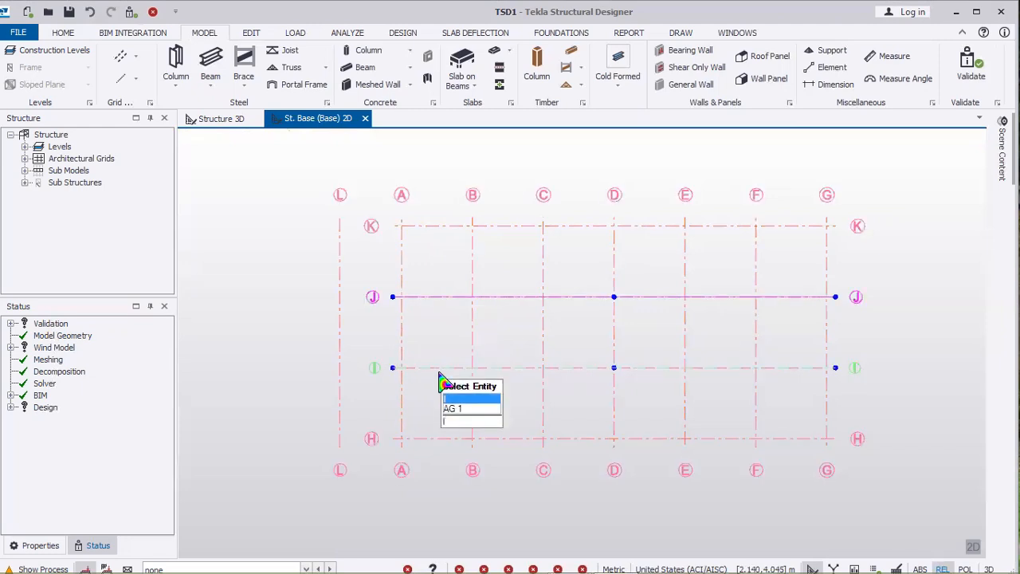
left_click(452, 440)
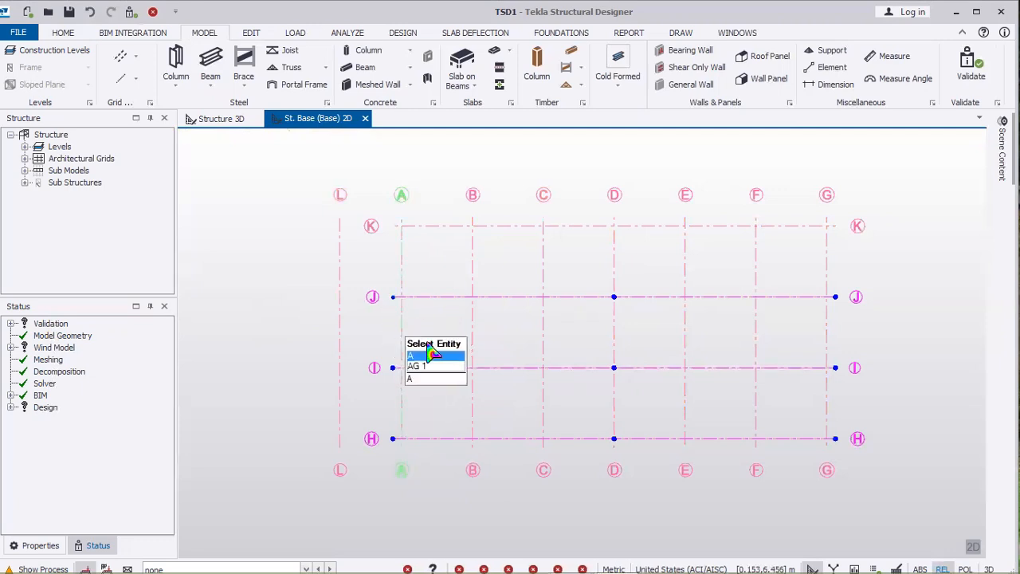
left_click(395, 301)
left_click(341, 298)
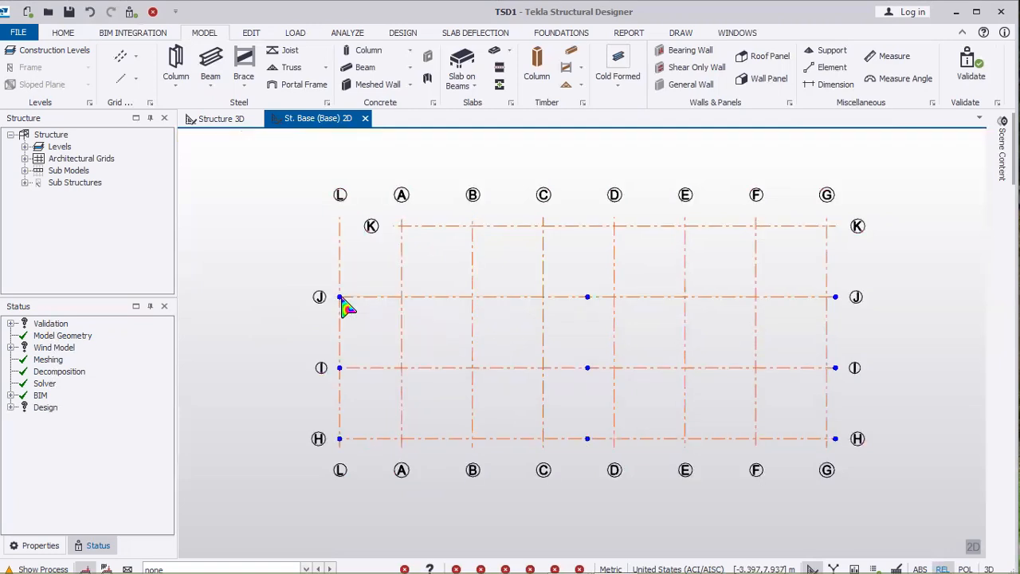
left_click(895, 241)
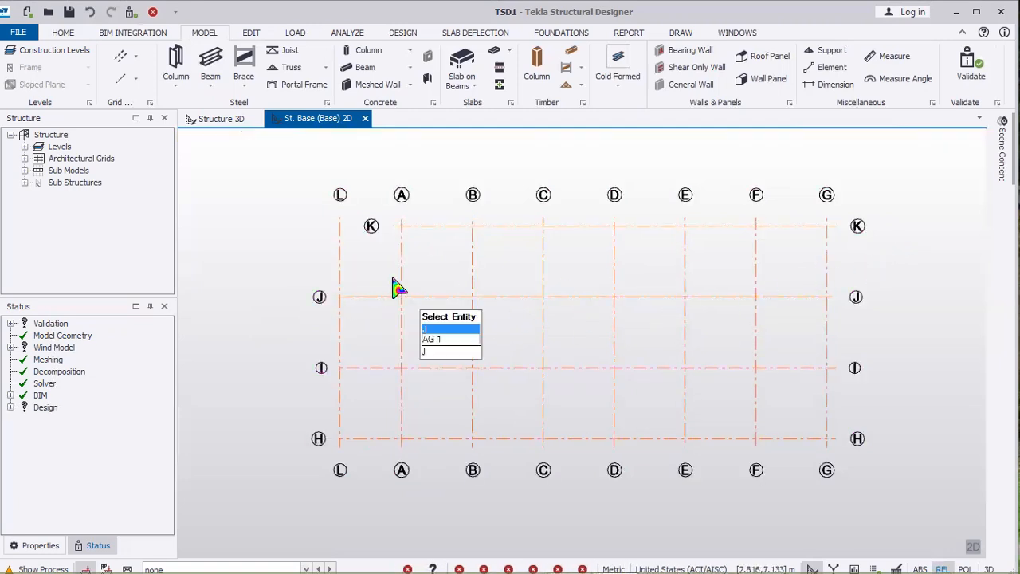
Step: Shorten grid line L so that its upper end stops at grid line J
left_click(341, 265)
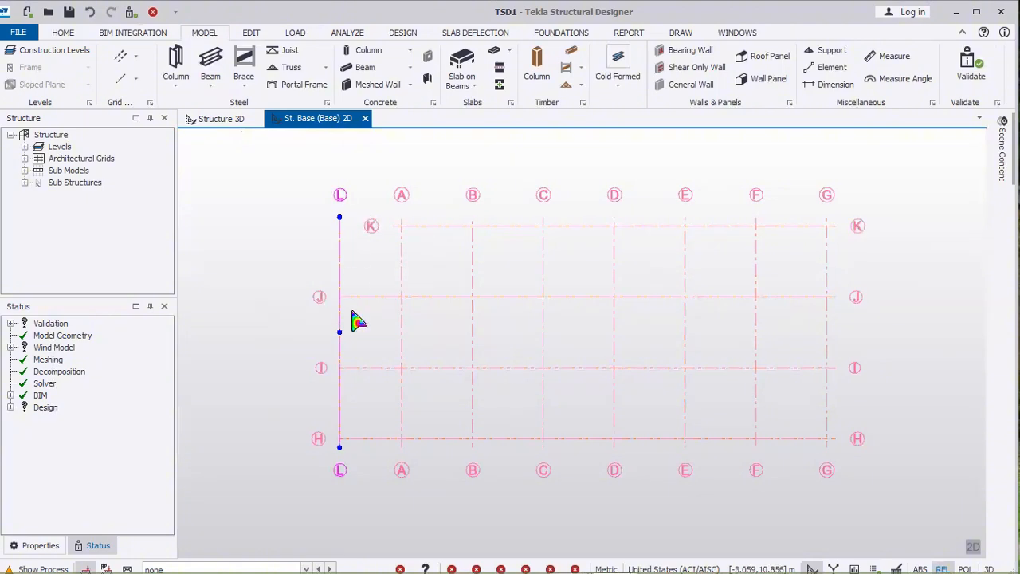
left_click(339, 218)
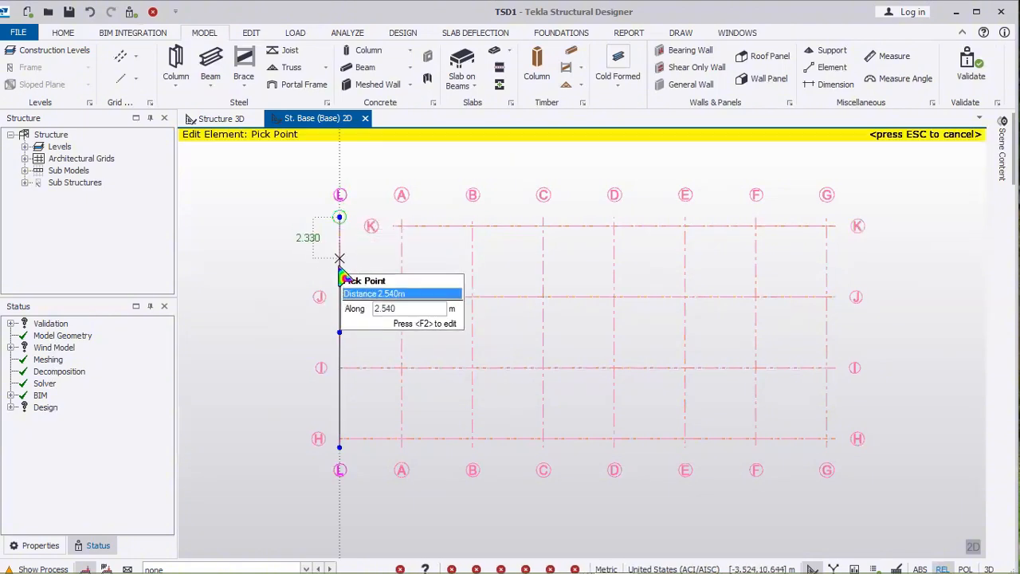
left_click(340, 296)
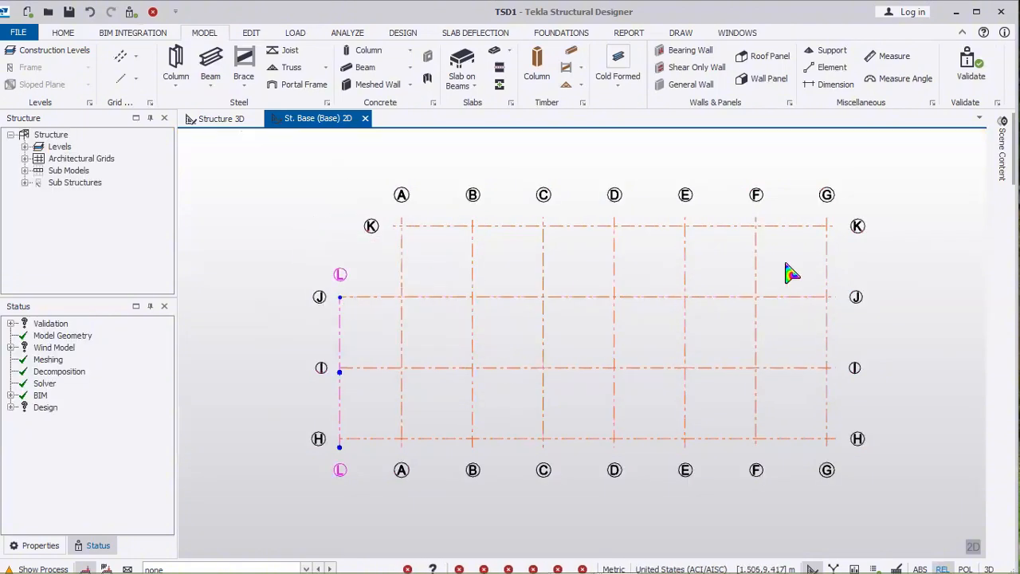
left_click(876, 257)
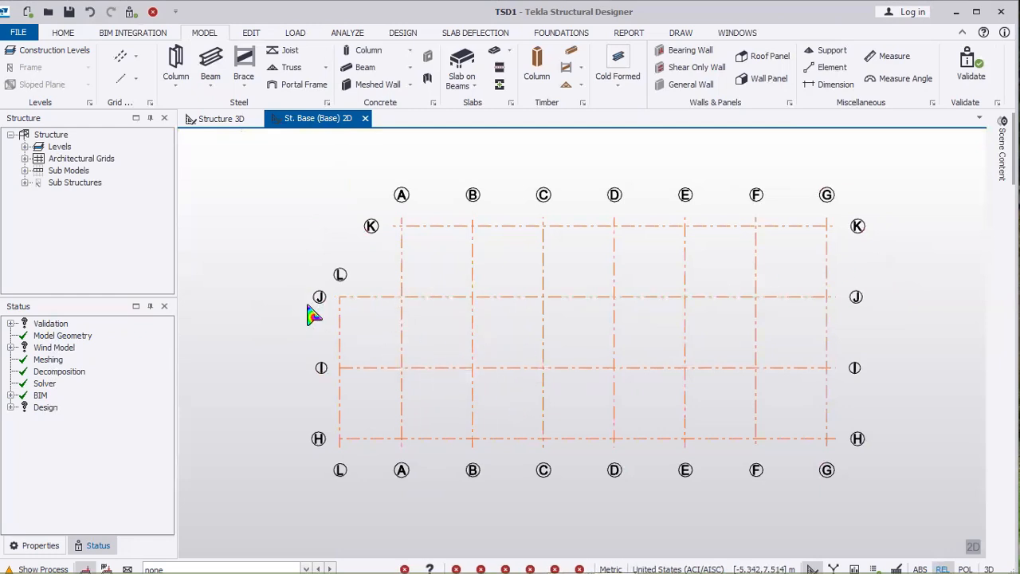
Step: Add a parallel (quick) copy of grid line K, offset 3.5 m outward above the grid
scroll(304, 368, "down", 2)
scroll(485, 193, "up", 2)
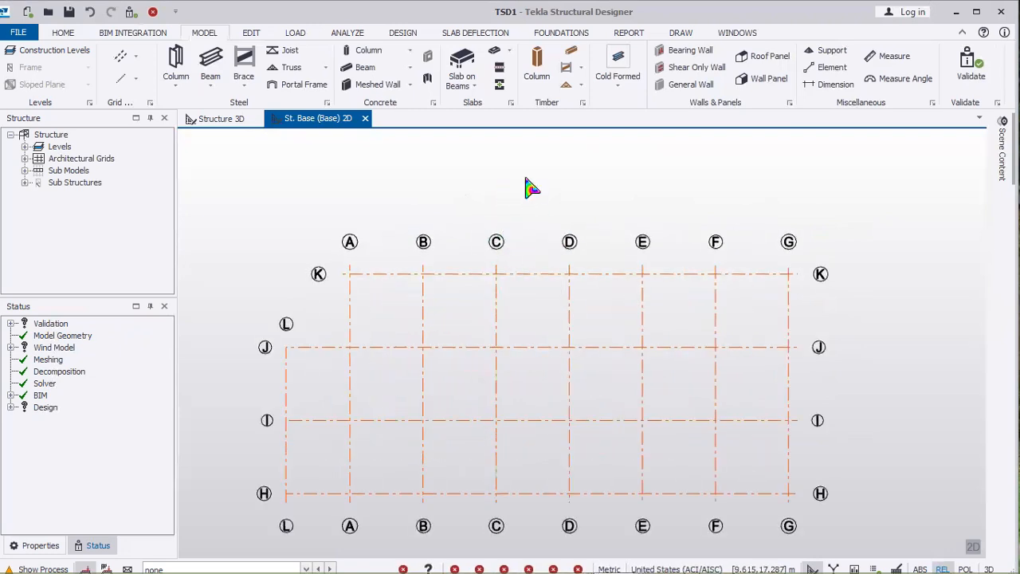
left_click(134, 55)
left_click(164, 104)
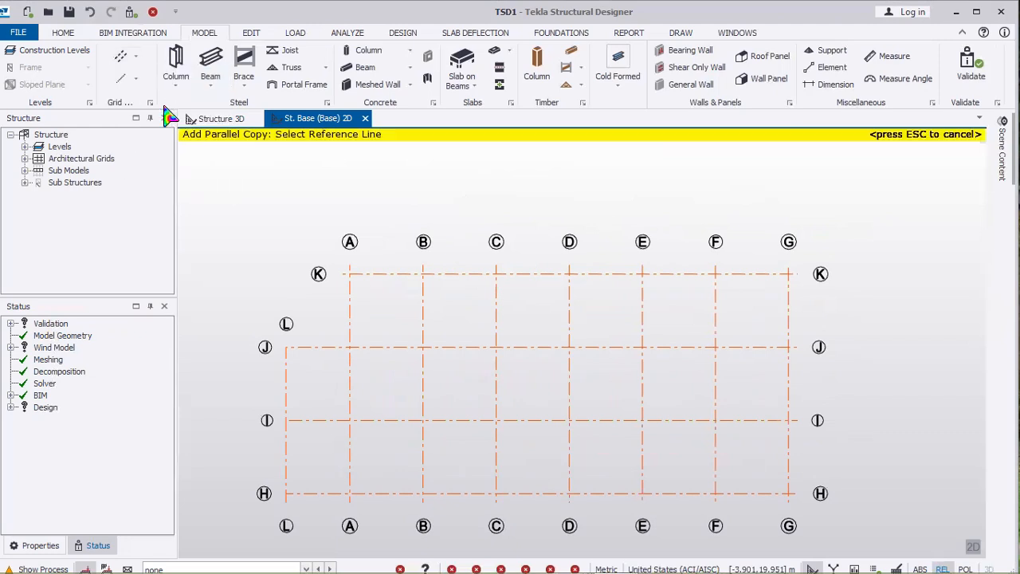
left_click(573, 273)
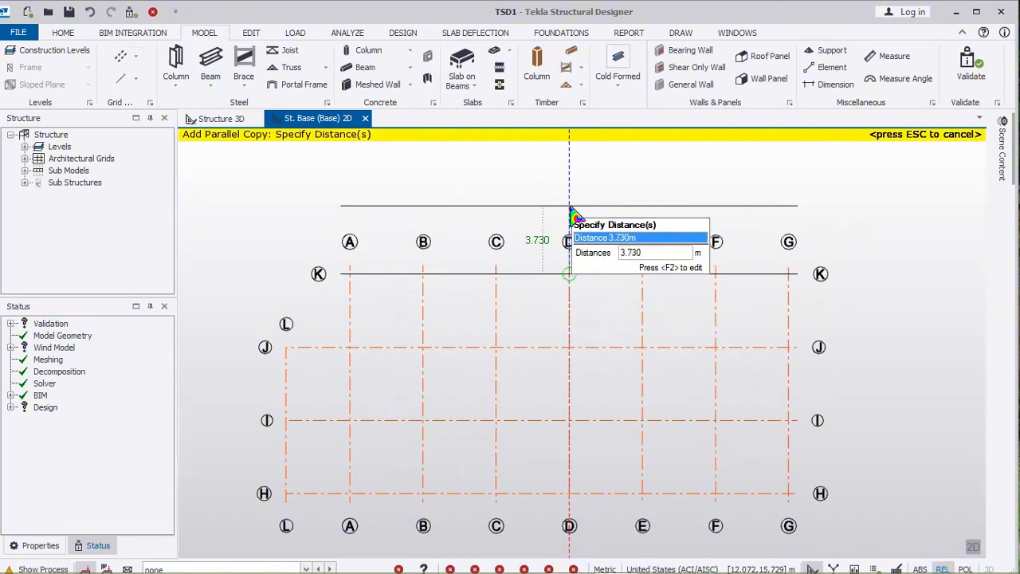
key("F2")
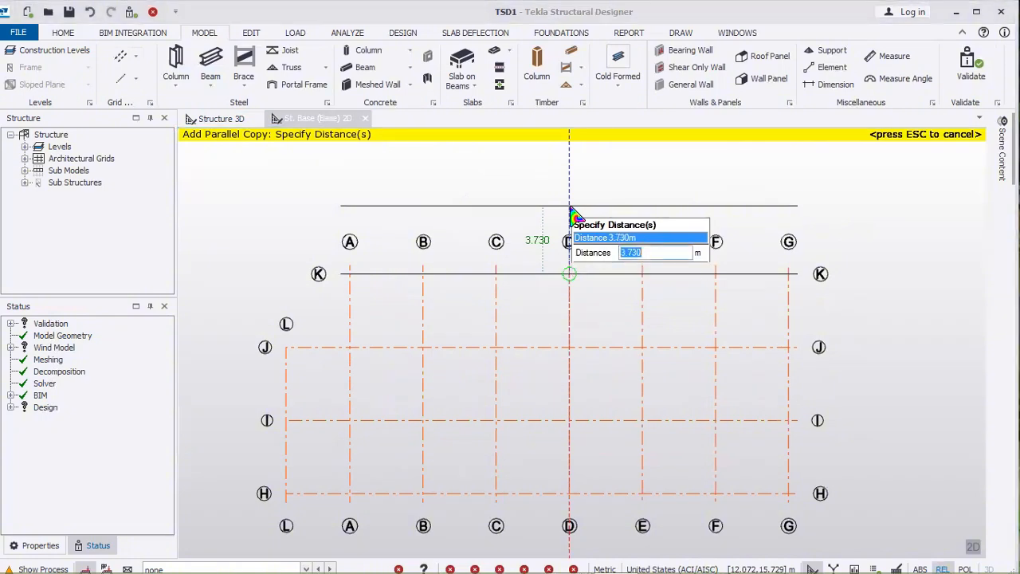
type("3.5")
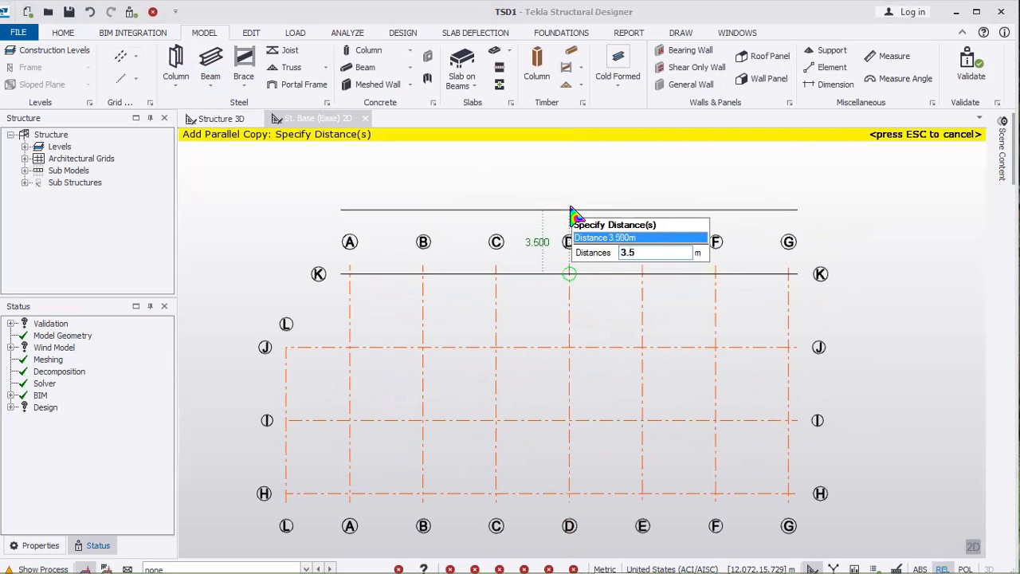
key("Return")
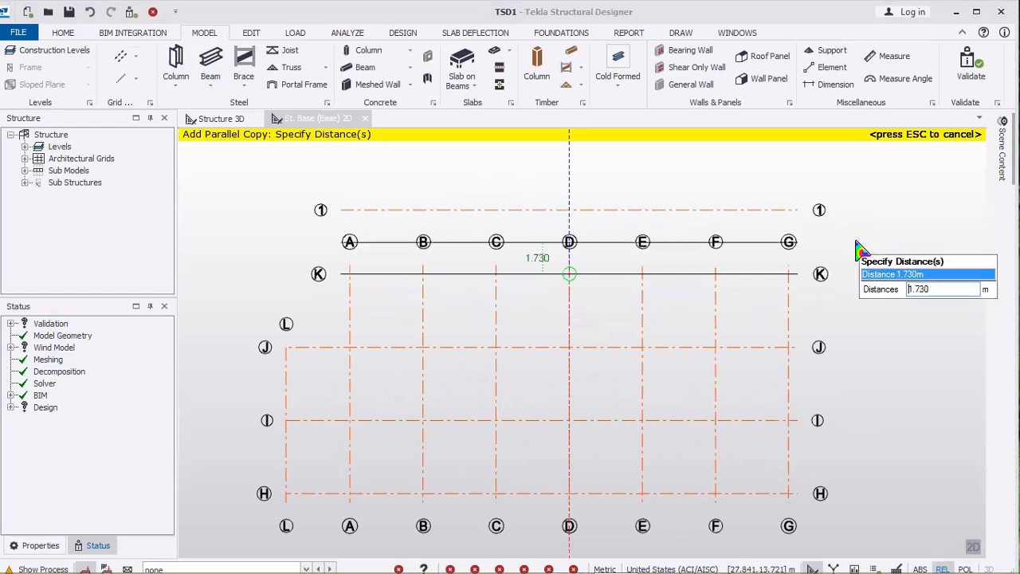
key("Escape")
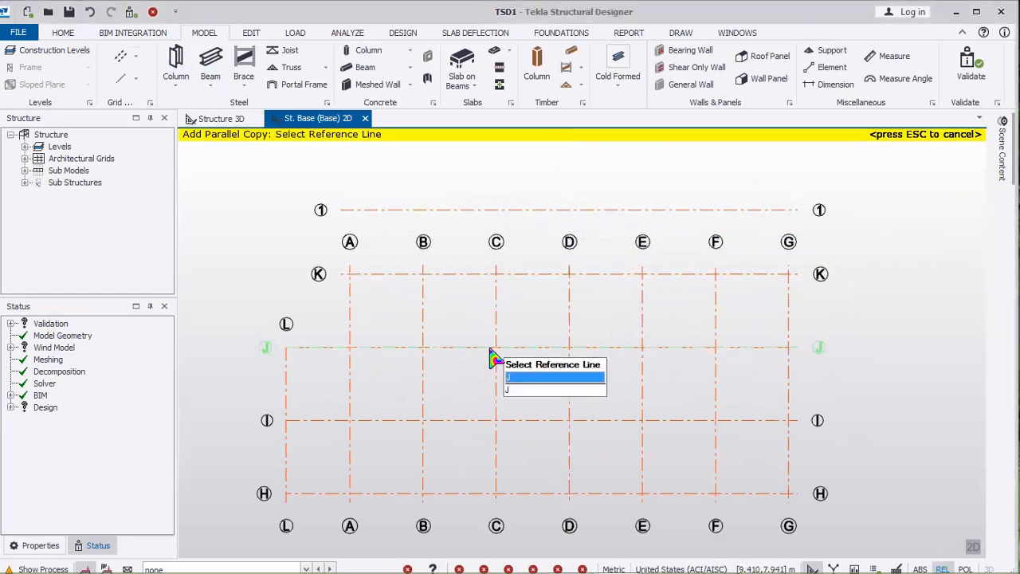